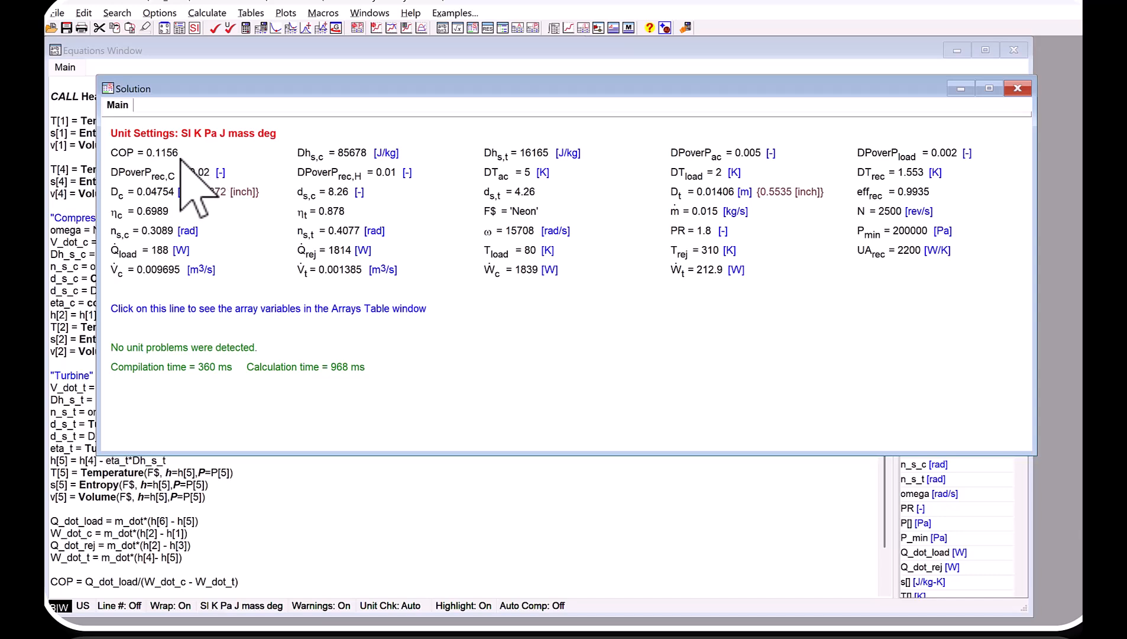
Examine the model equations from the operating conditions through to the COP definition.
click(296, 583)
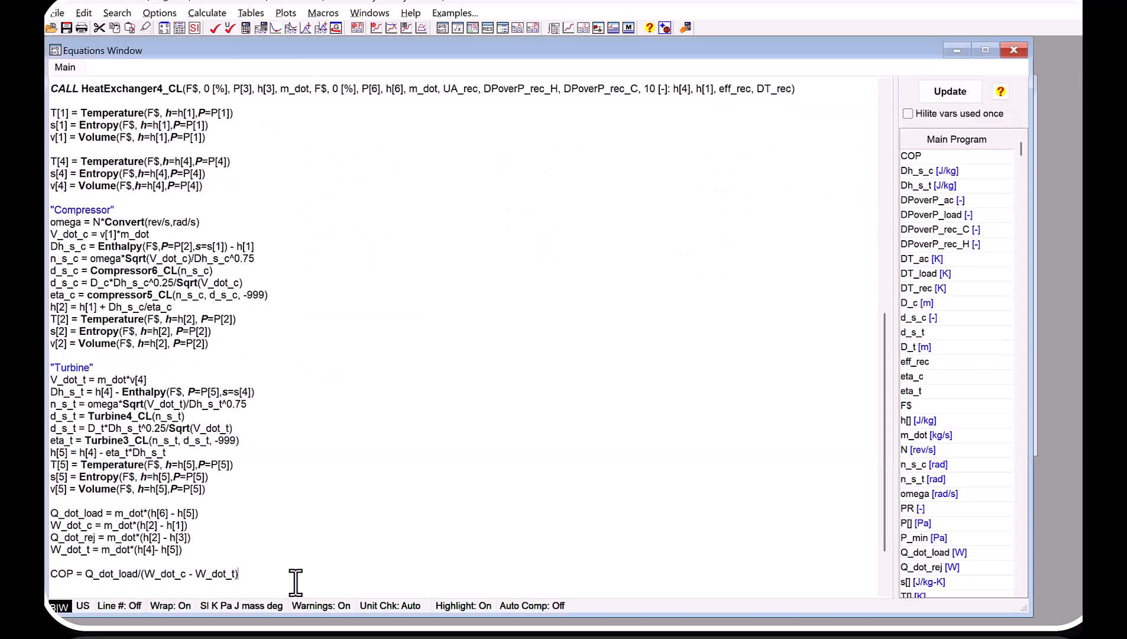
scroll(293, 571, down, 2)
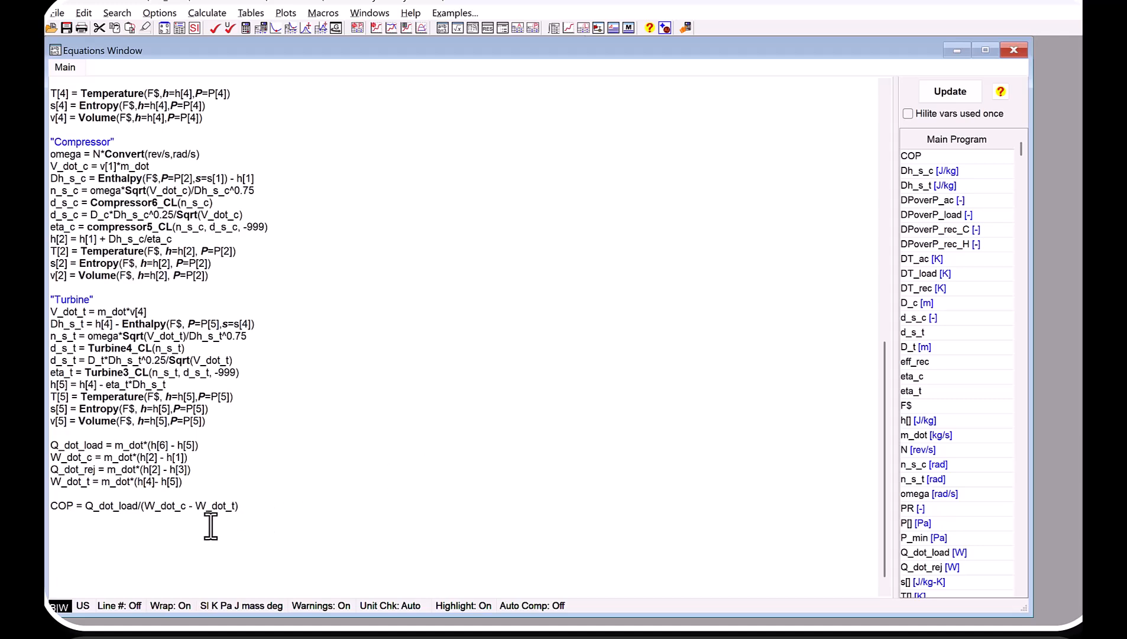
scroll(230, 521, up, 20)
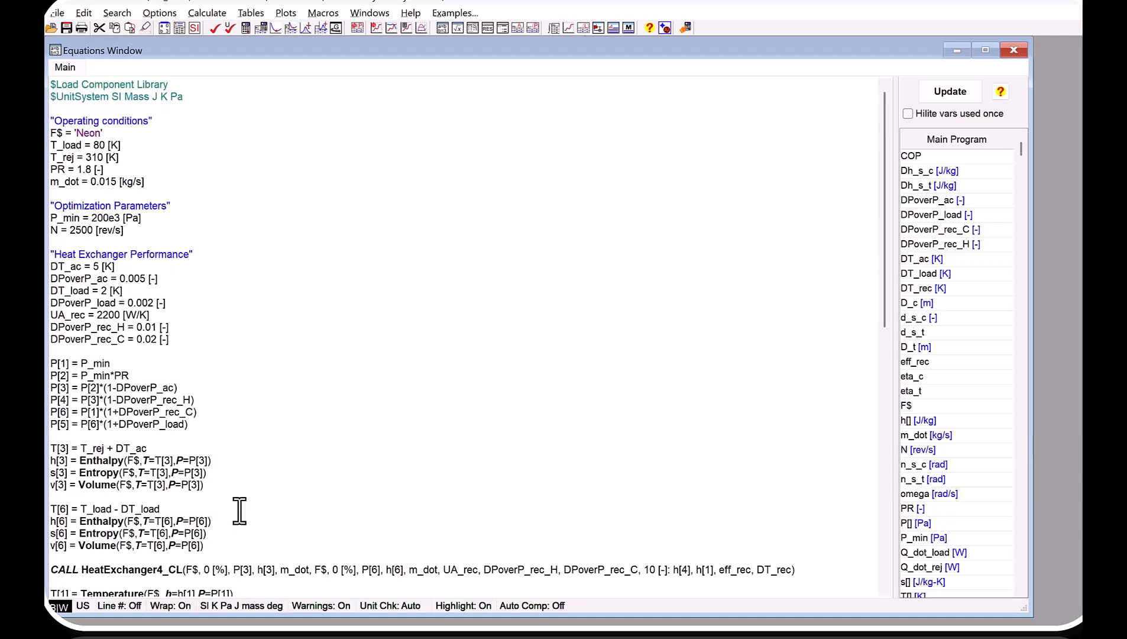
scroll(217, 444, down, 14)
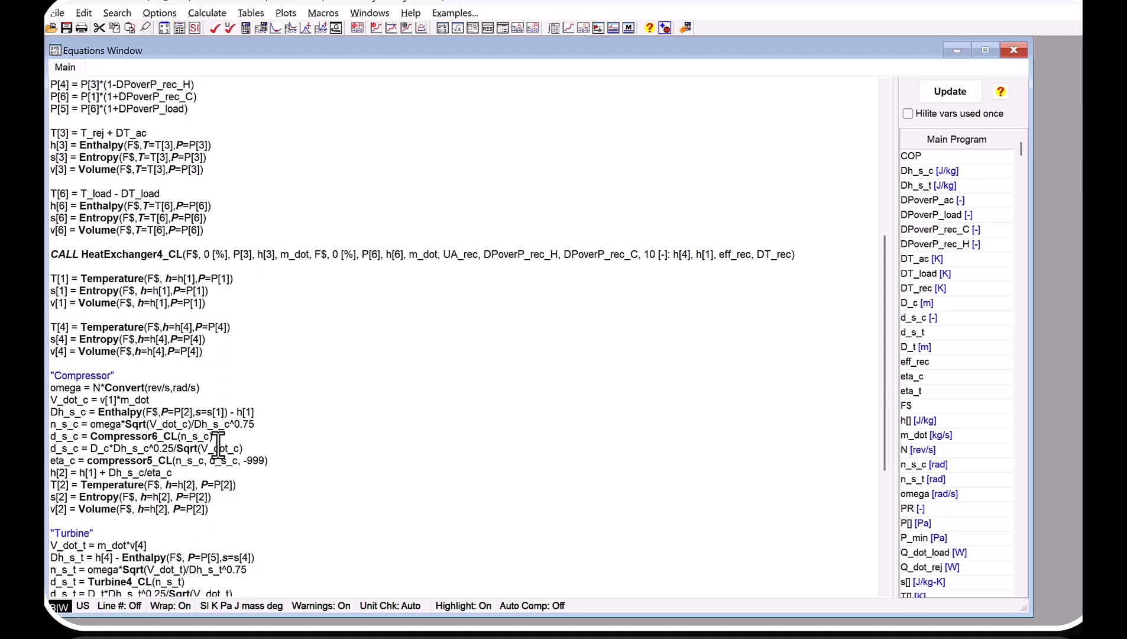
scroll(201, 582, down, 2)
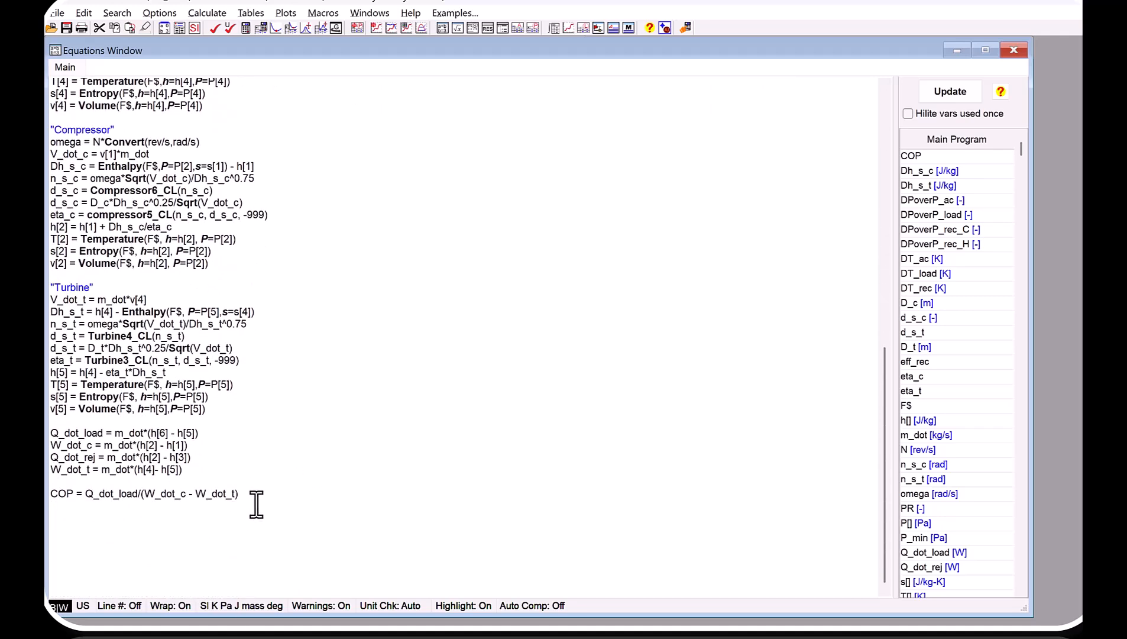
drag(228, 493, 59, 494)
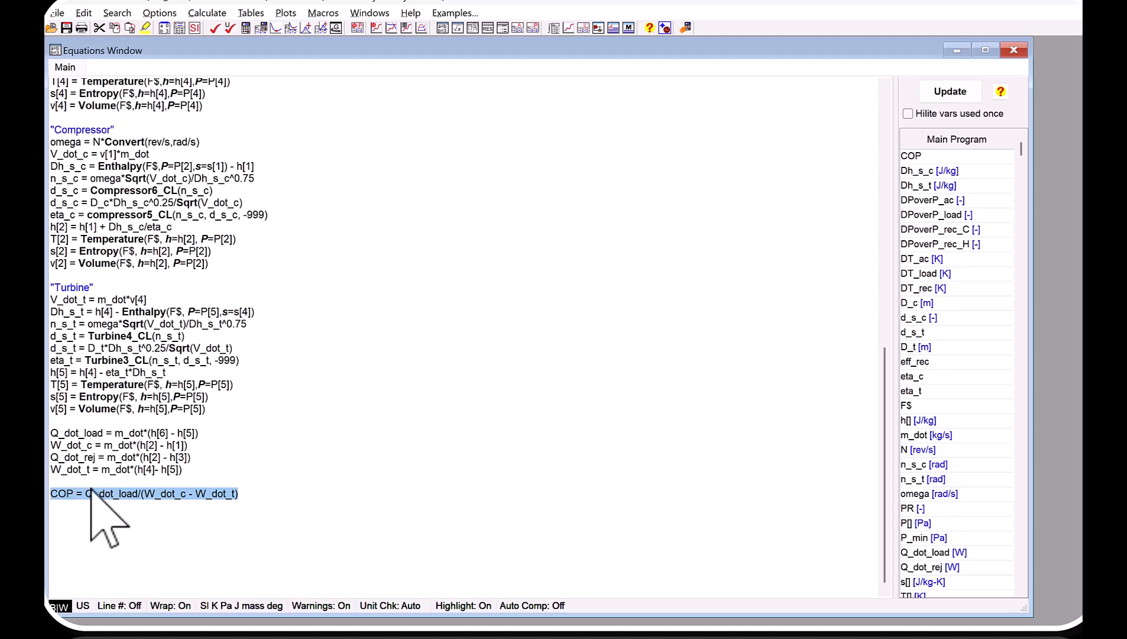
Examine the optimization parameters P_min and N alongside the compressor, turbine and COP equations.
scroll(92, 491, up, 18)
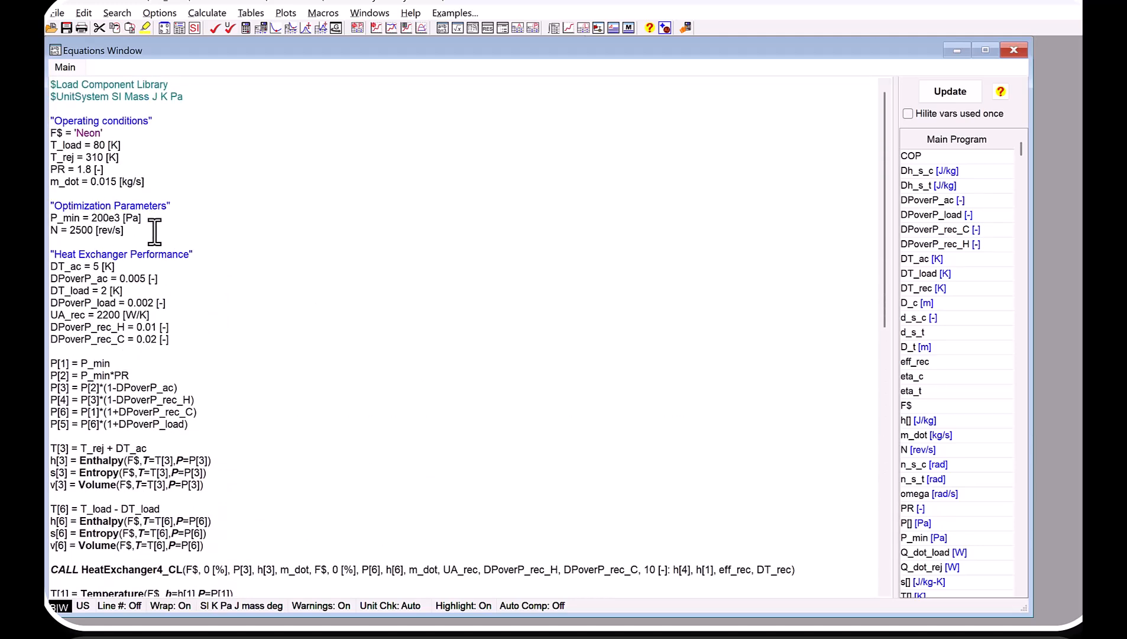
drag(143, 235, 51, 210)
click(122, 221)
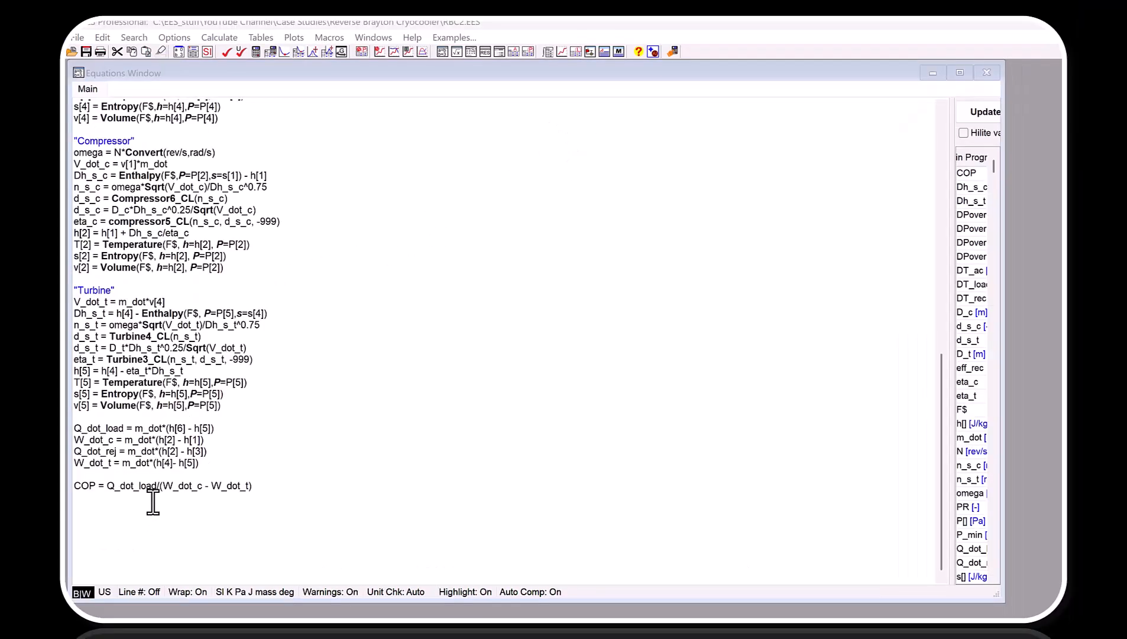
click(154, 501)
scroll(209, 370, up, 15)
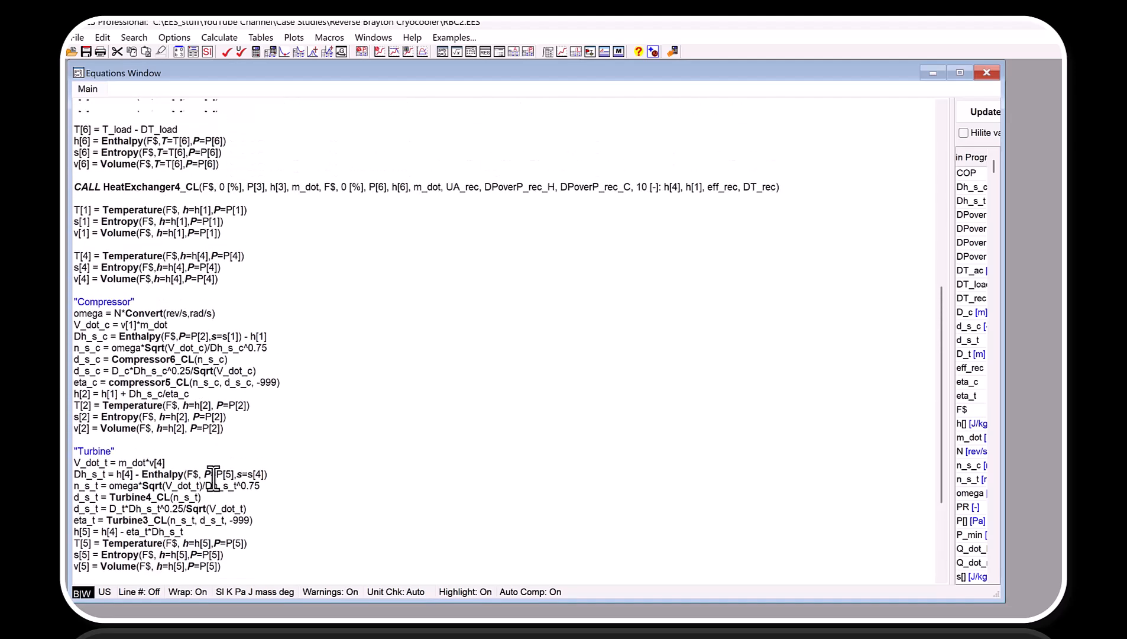
scroll(210, 370, up, 2)
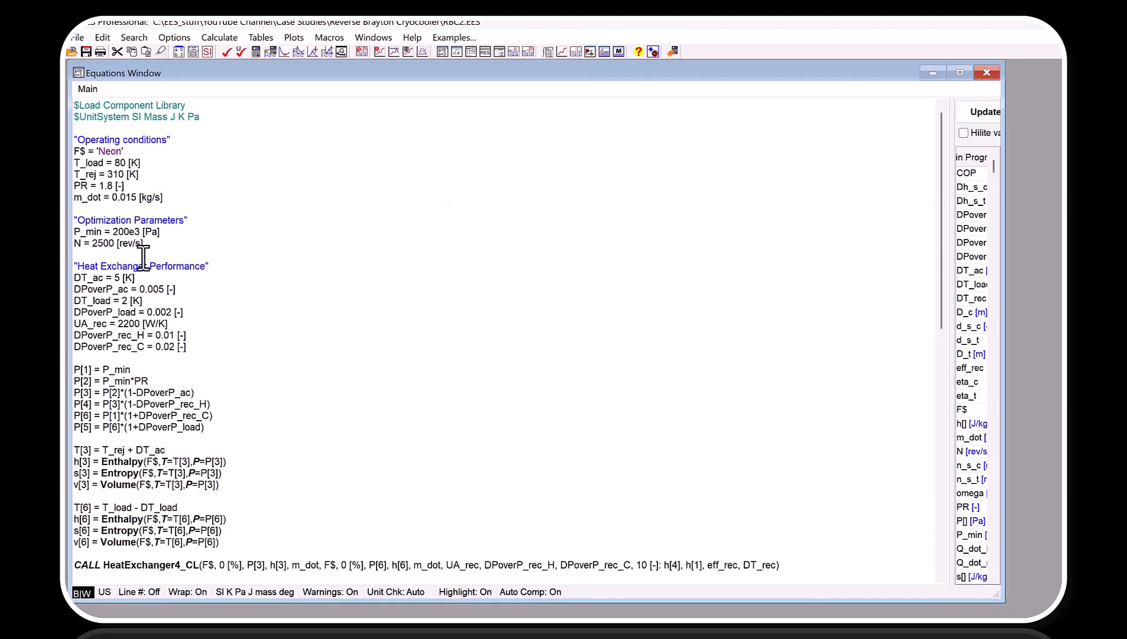
drag(105, 244, 70, 233)
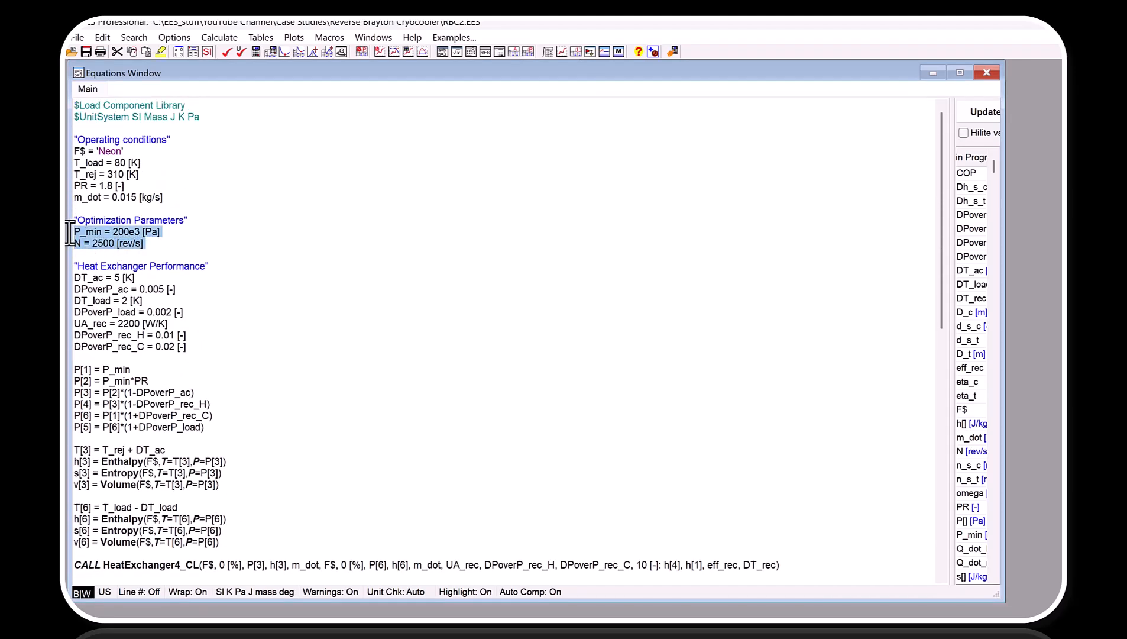
click(119, 235)
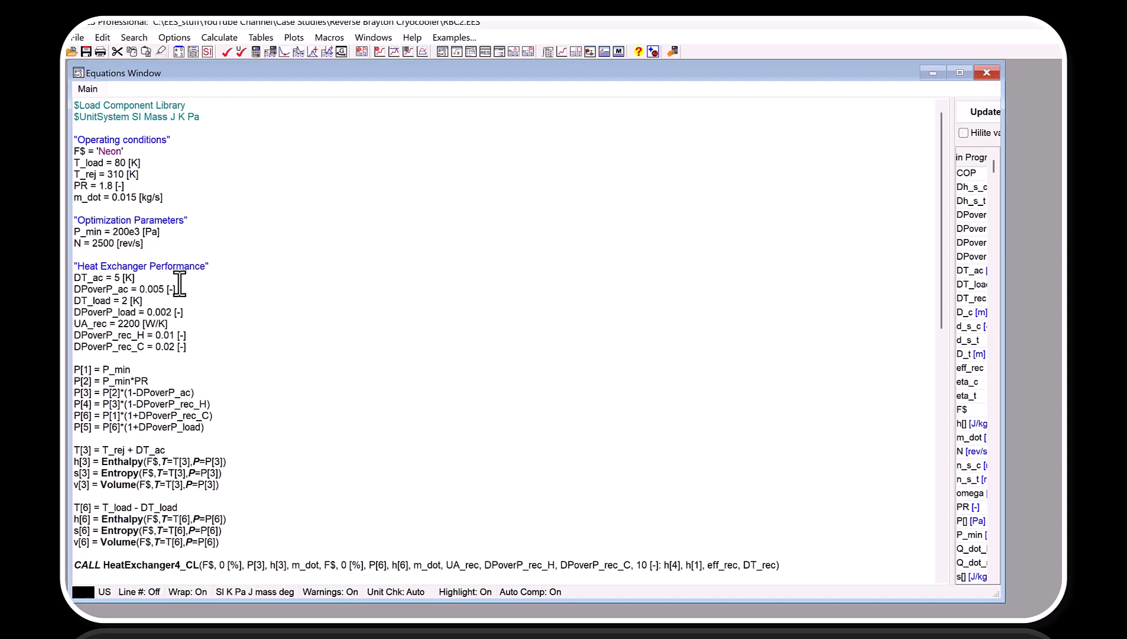
scroll(179, 284, down, 17)
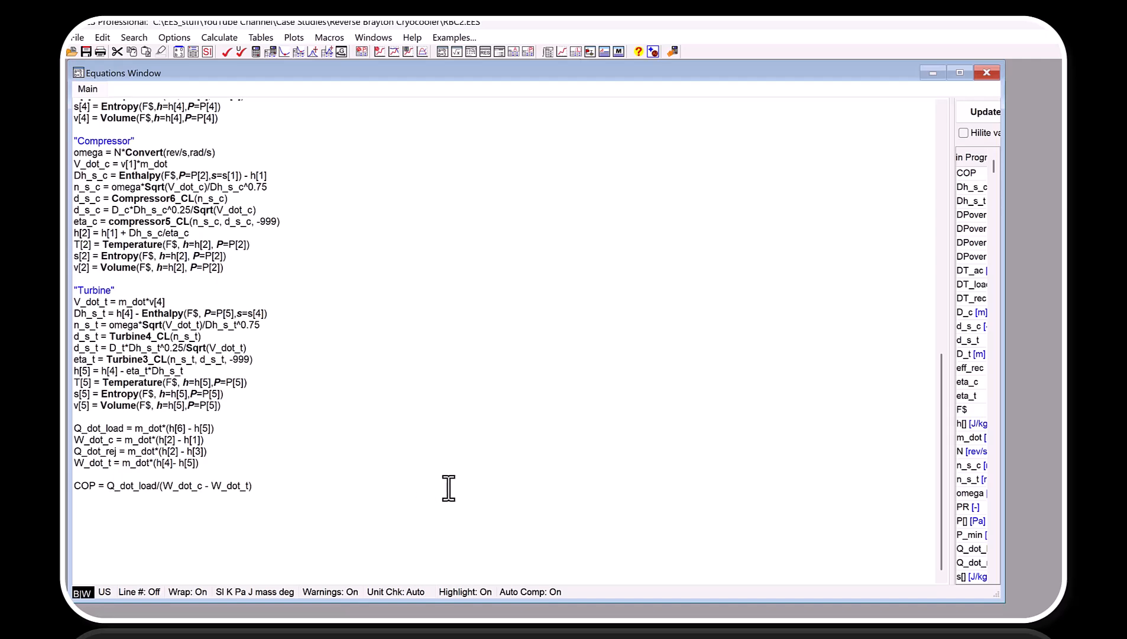
scroll(236, 481, up, 14)
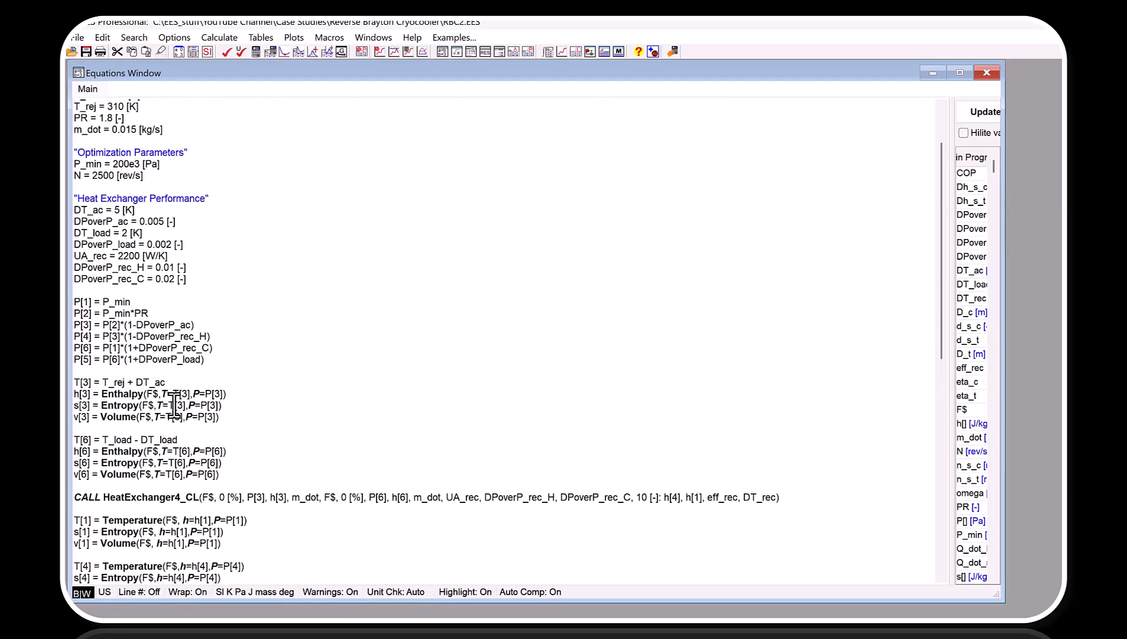
drag(153, 177, 75, 168)
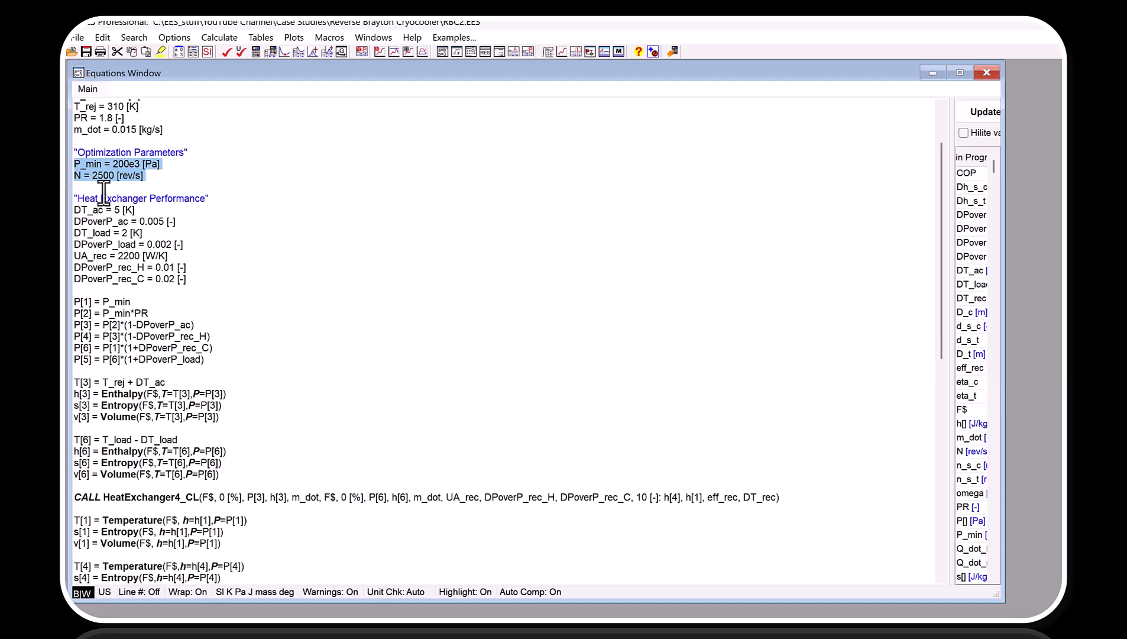
click(188, 188)
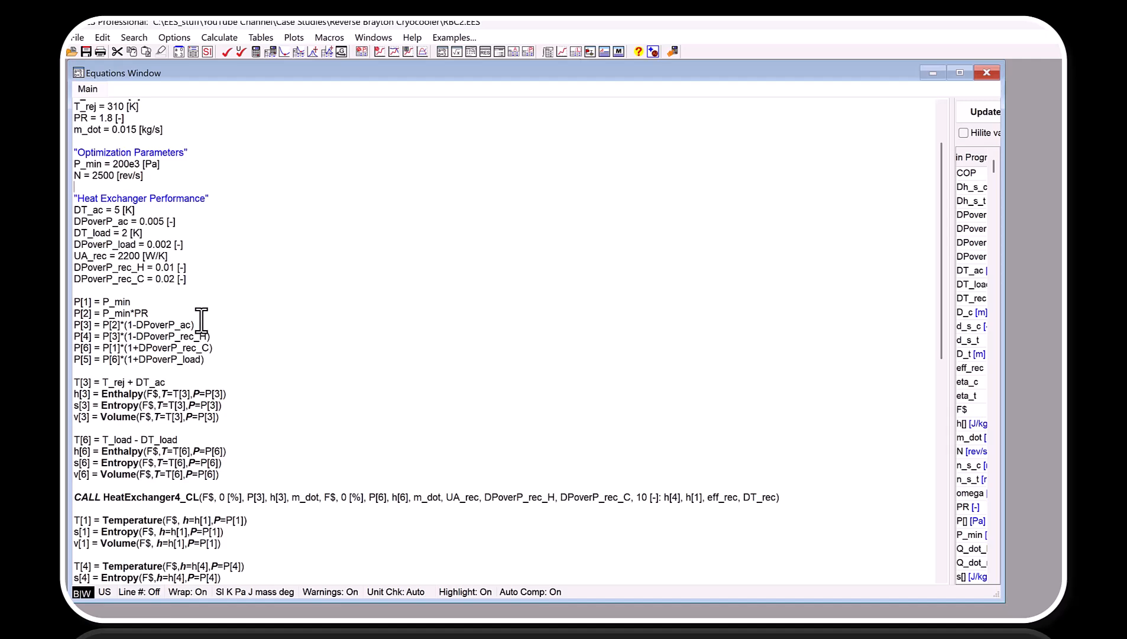
scroll(247, 423, down, 13)
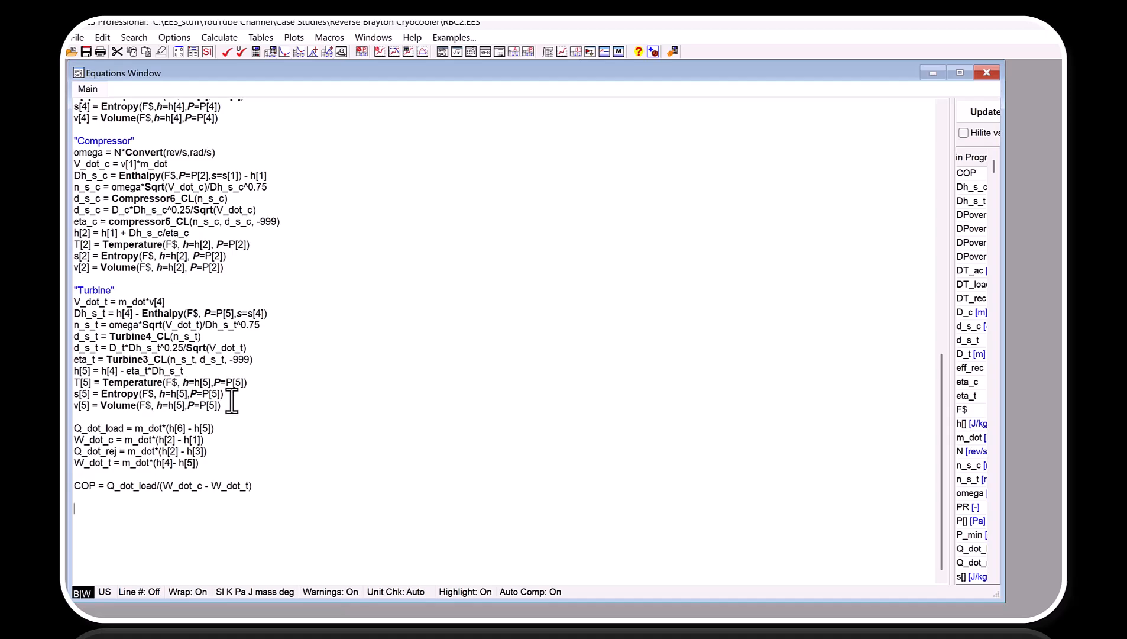
scroll(231, 402, up, 7)
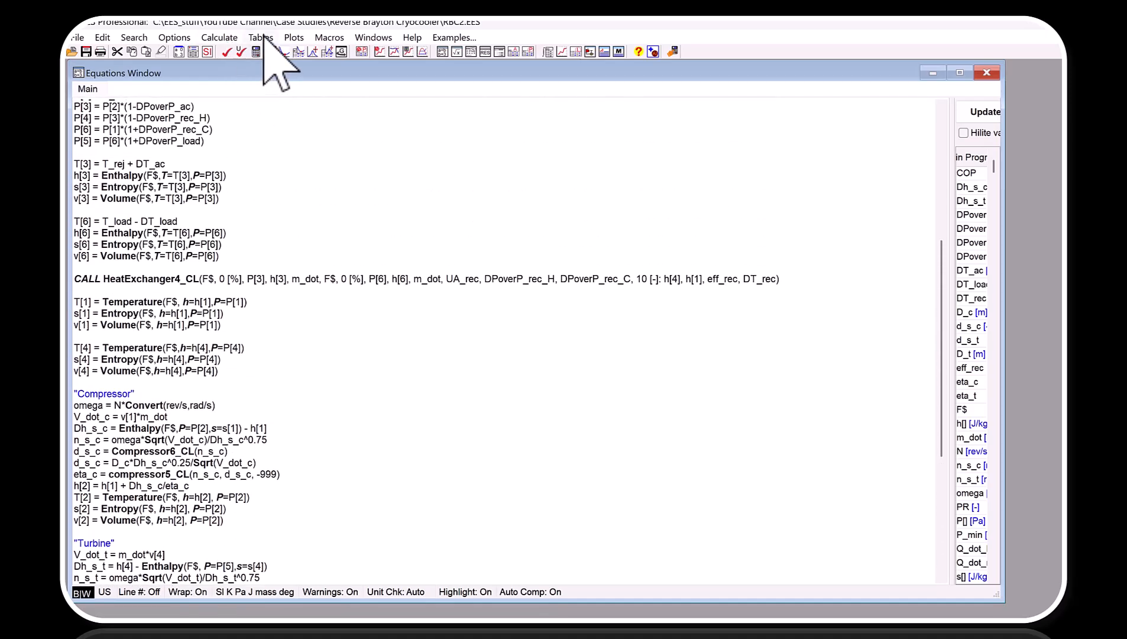
Start a new parametric table with 400 runs and add COP to its variables.
click(262, 38)
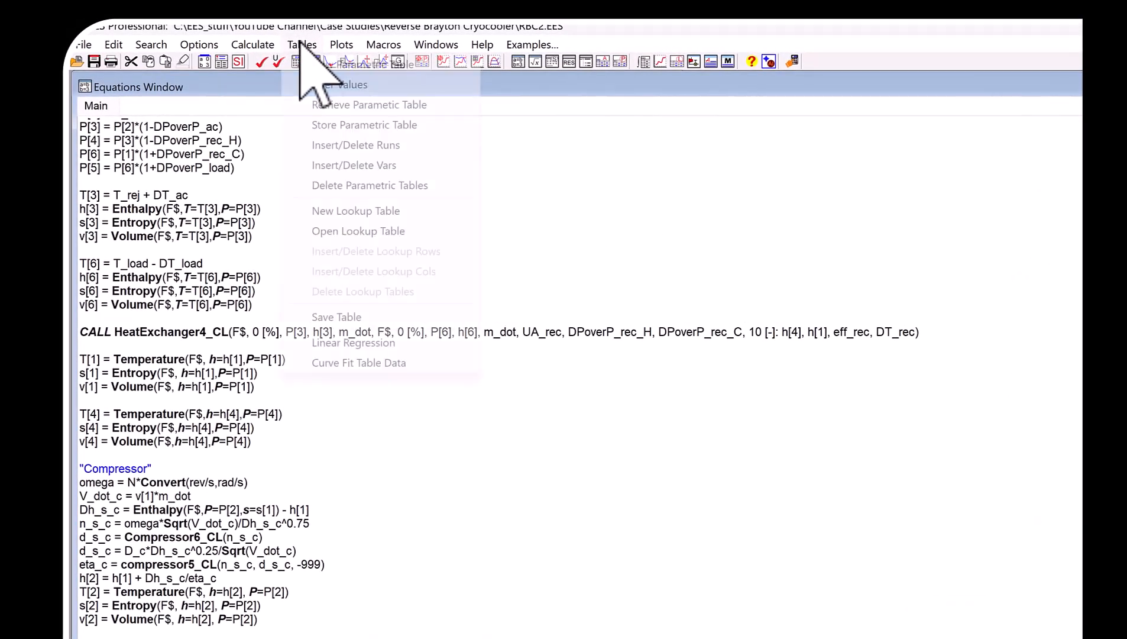
click(316, 65)
scroll(704, 322, down, 5)
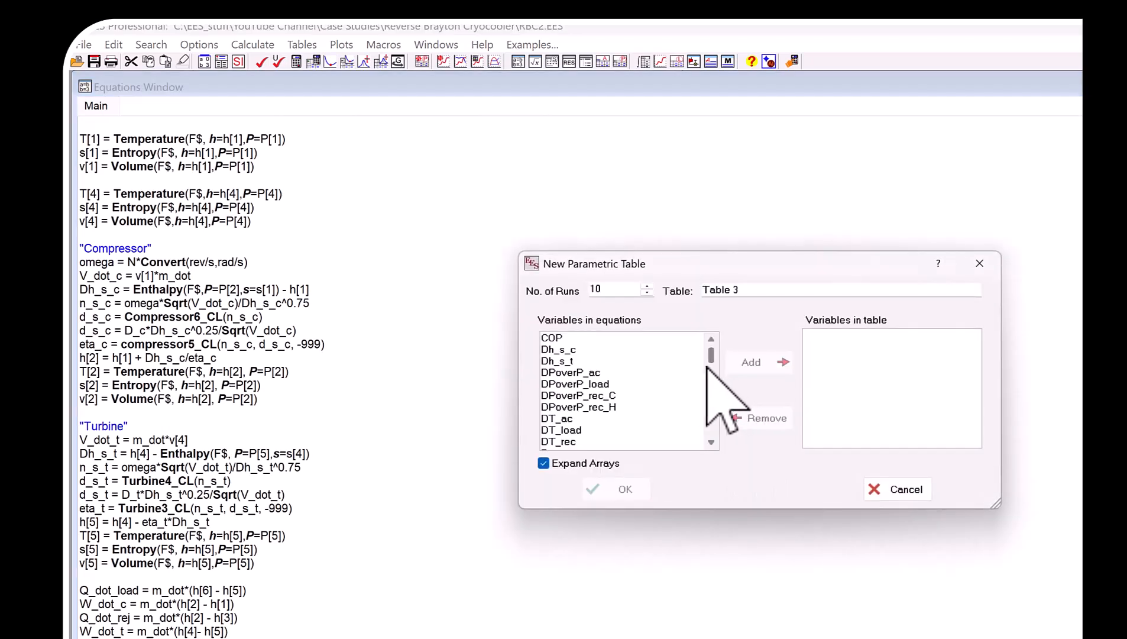
click(577, 339)
drag(603, 290, 566, 290)
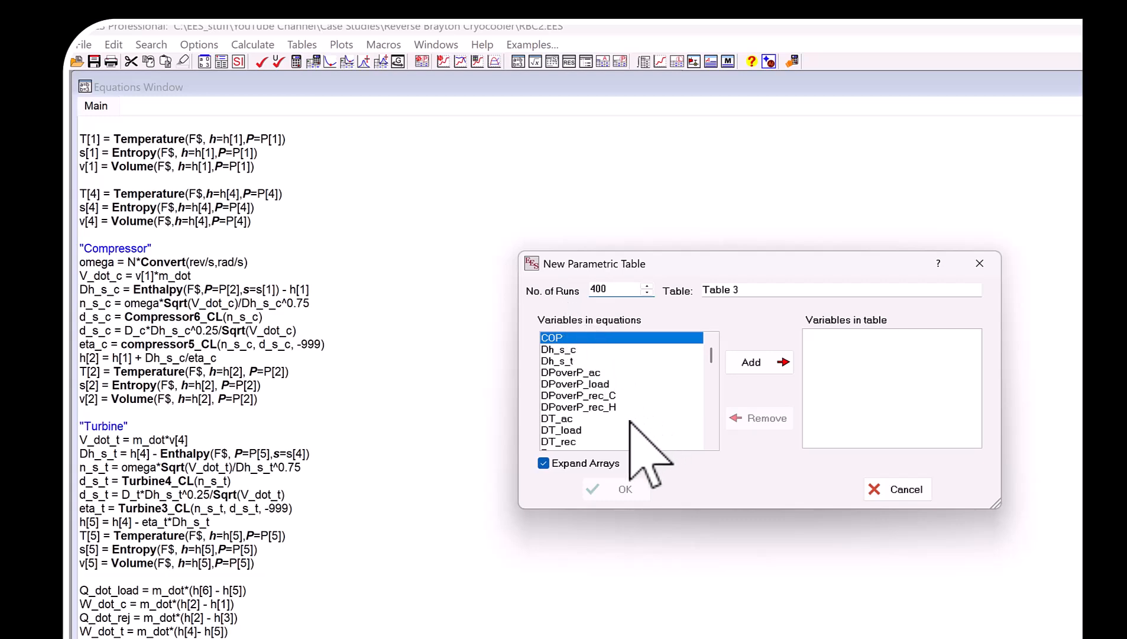
scroll(610, 421, down, 1)
click(776, 362)
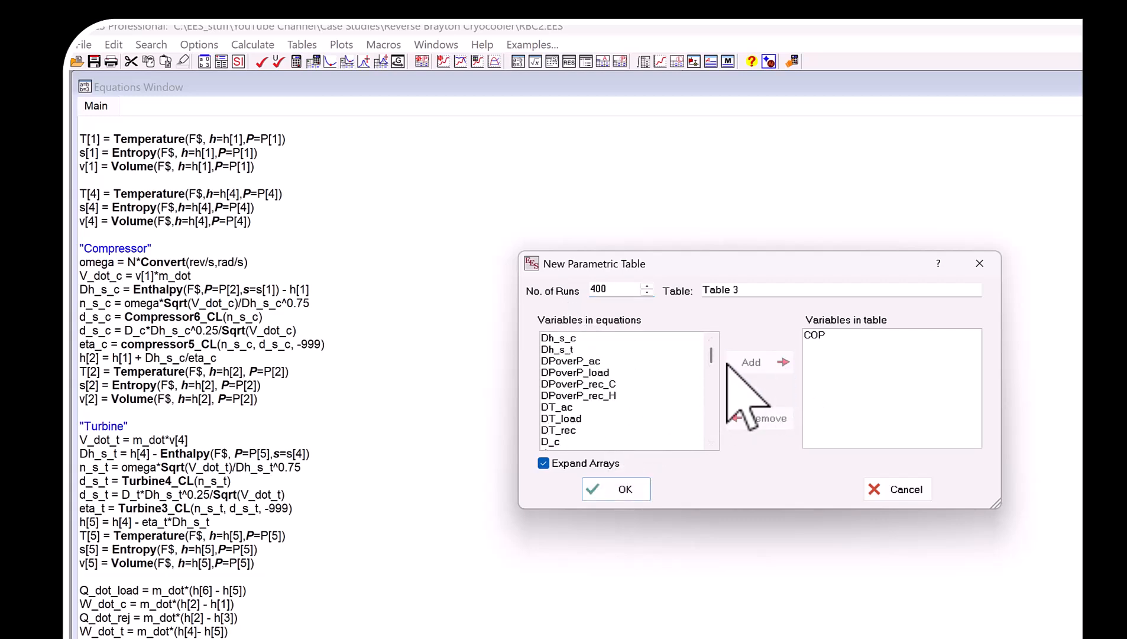
Add the compressor and turbine diameters D_c and D_t to the new table's variables.
scroll(562, 409, down, 1)
scroll(558, 393, down, 1)
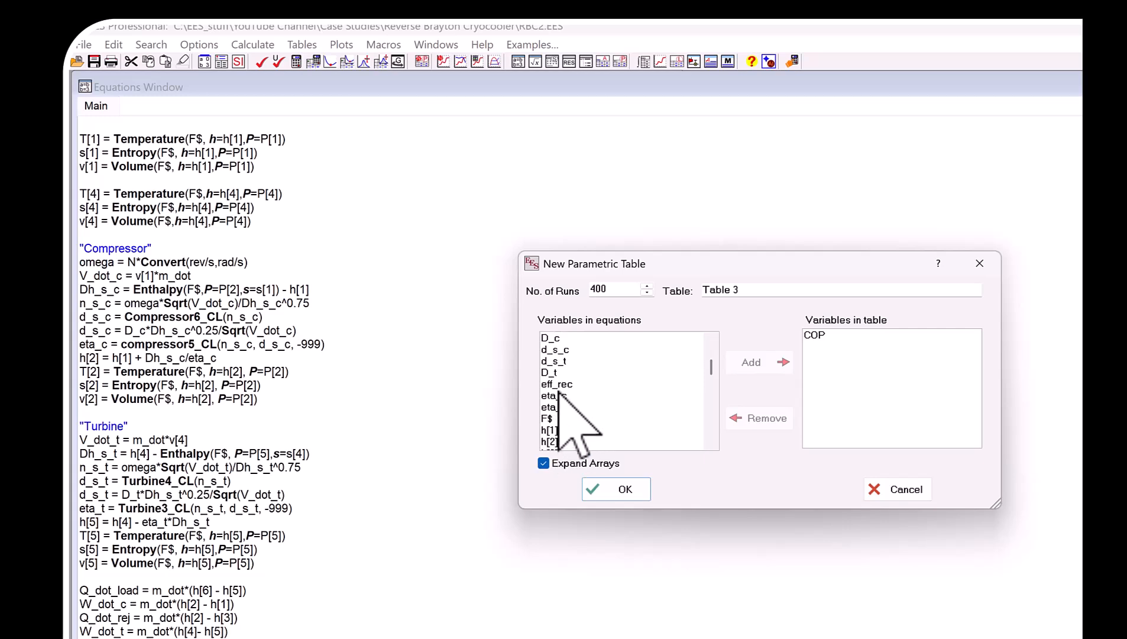
scroll(559, 379, up, 1)
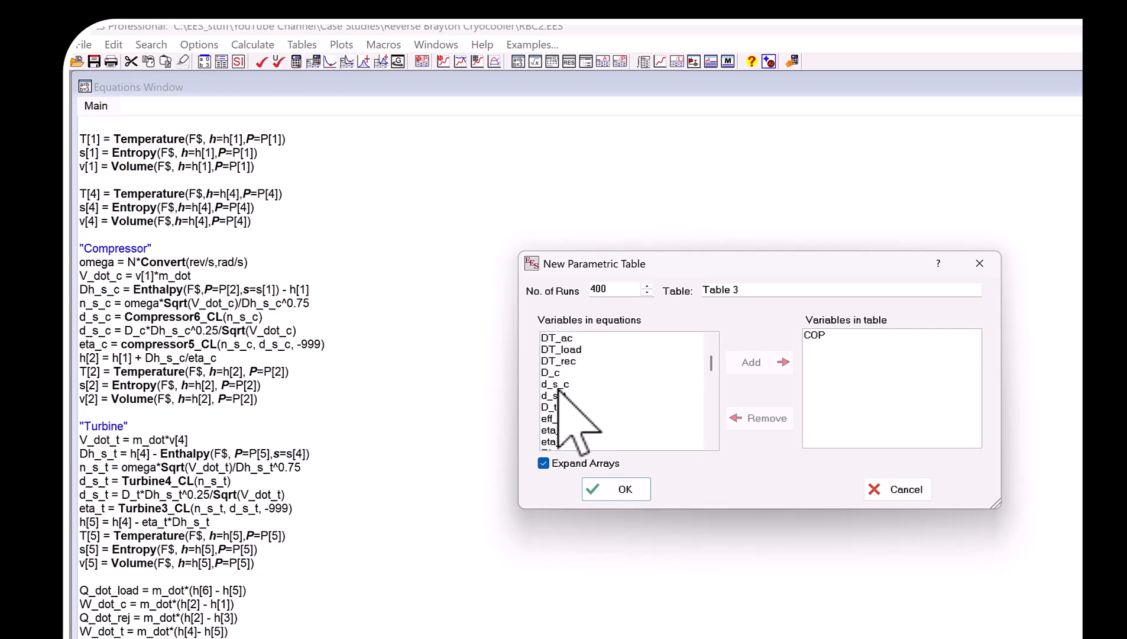
click(560, 373)
ctrl+click(563, 407)
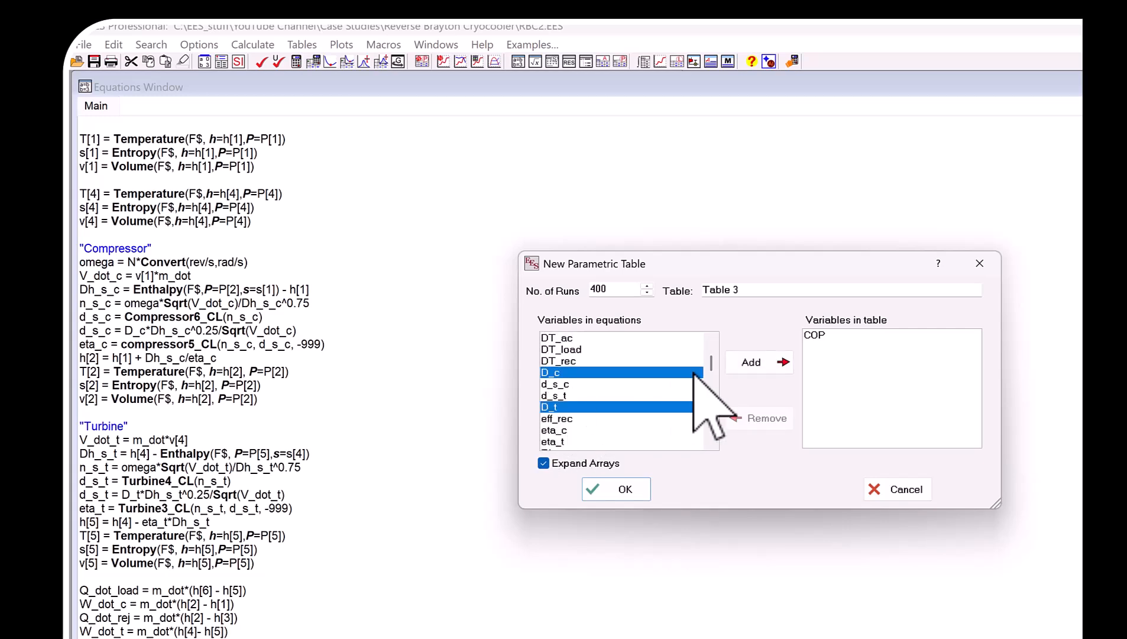
click(752, 362)
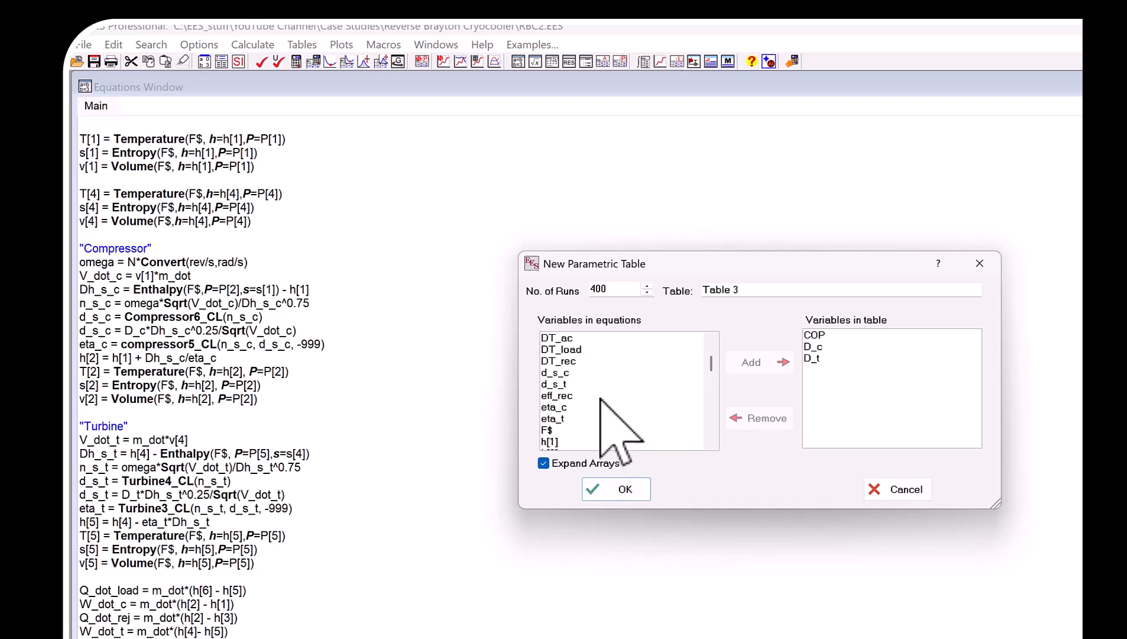
Add N and P_min to the table's variables and create the parametric table.
scroll(600, 396, down, 4)
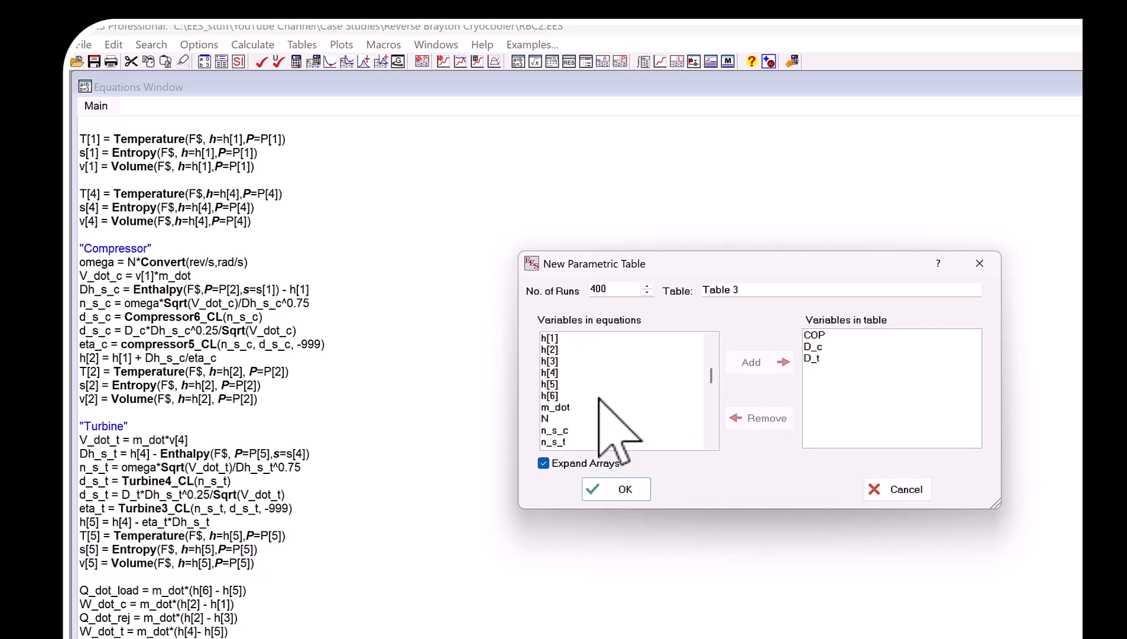
click(557, 383)
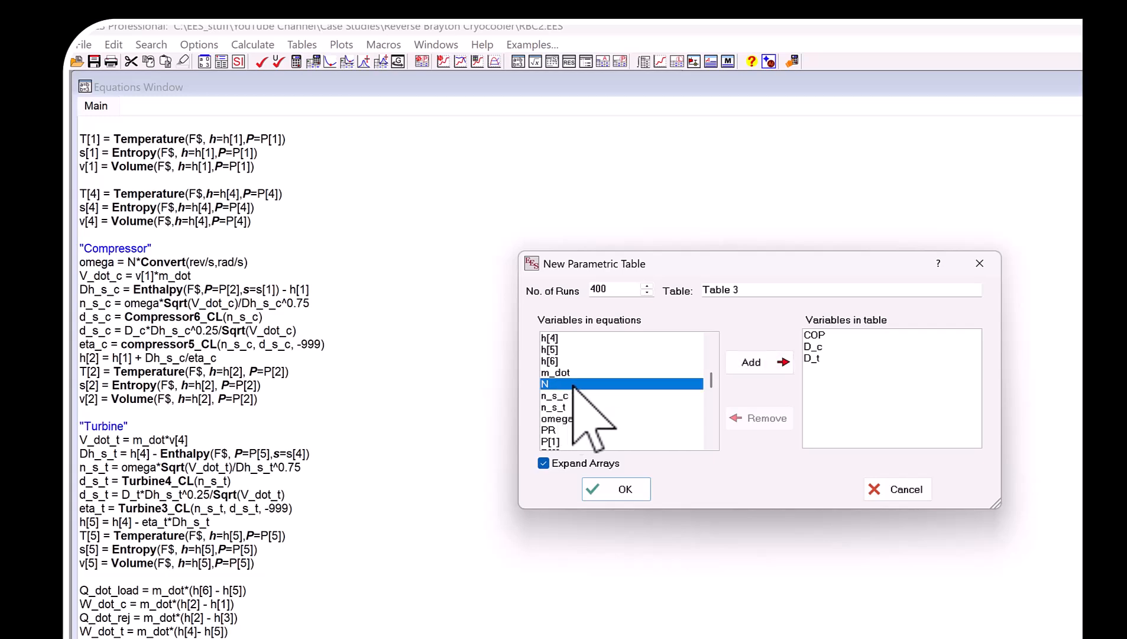
click(759, 362)
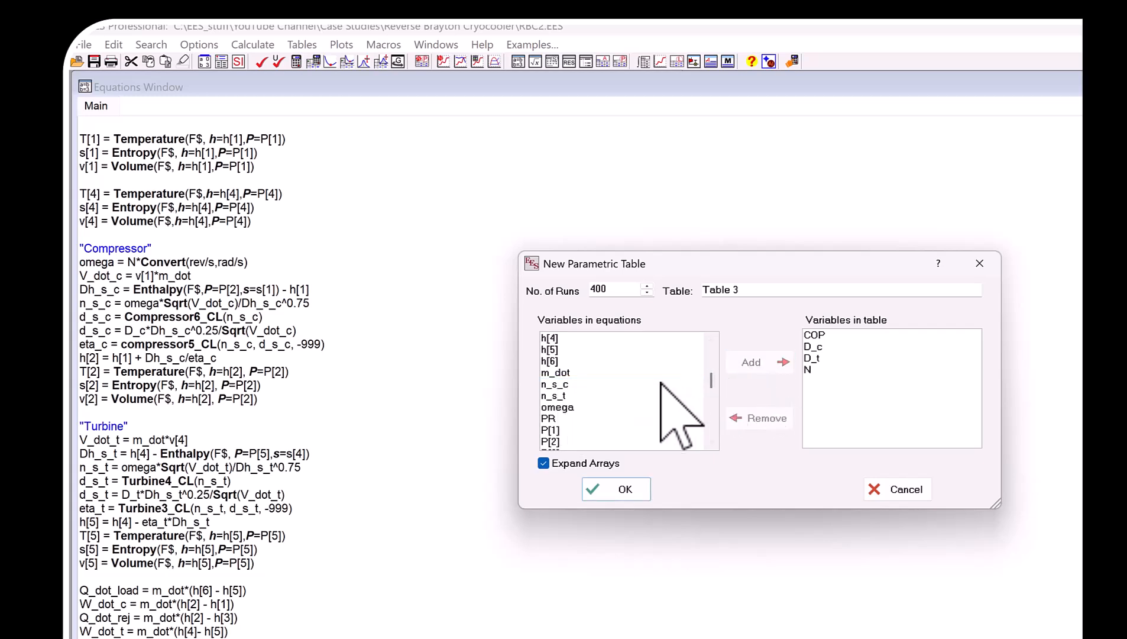
scroll(554, 409, down, 3)
scroll(554, 411, down, 1)
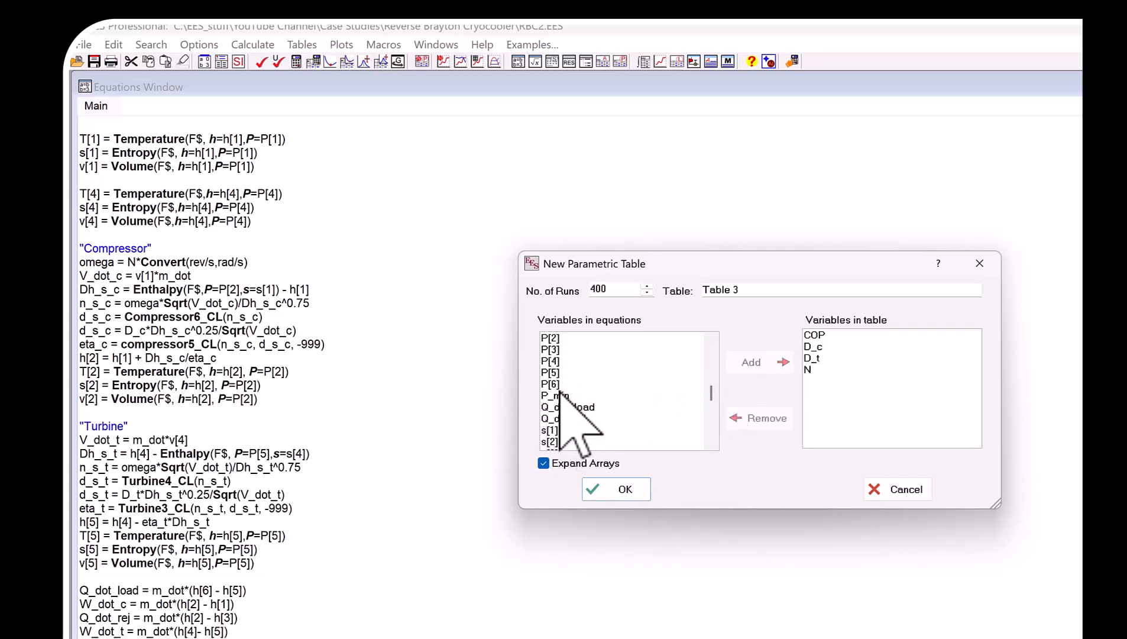
click(568, 395)
click(759, 362)
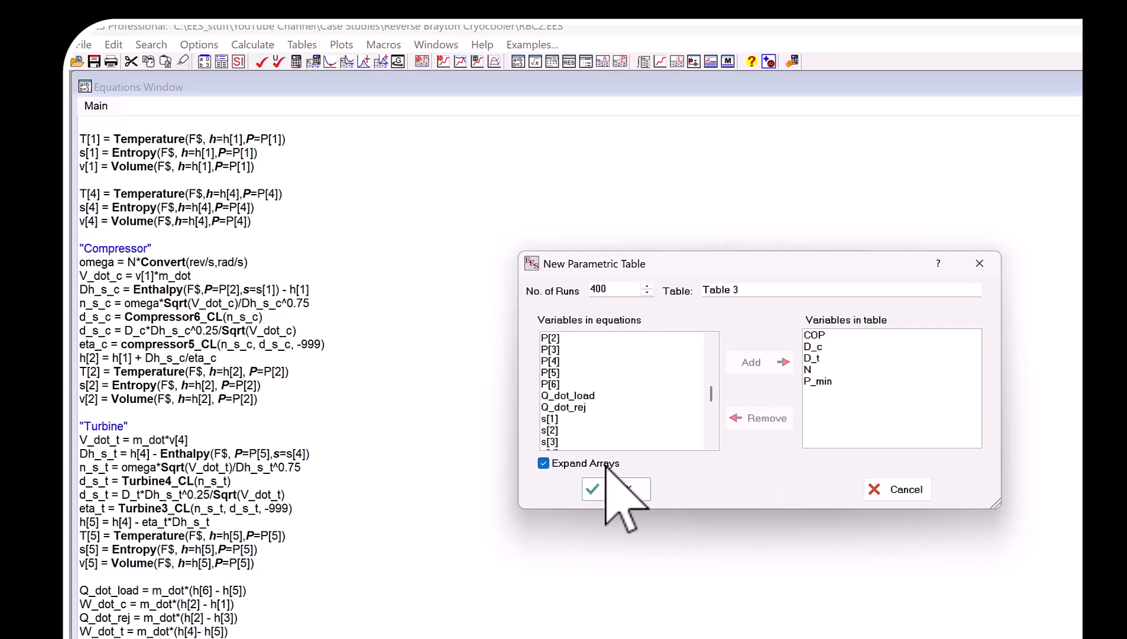
click(618, 489)
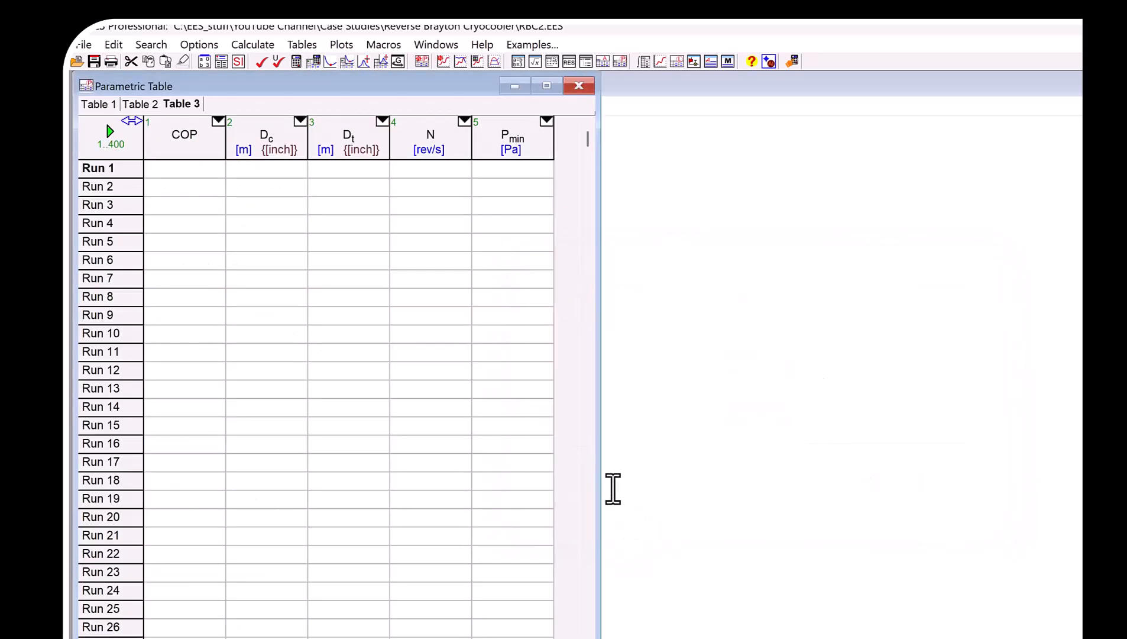
Fill the N column for runs 1 to 400 linearly from 1000 to 10000 rev/s, repeating the pattern every 20 rows.
right_click(434, 133)
click(474, 144)
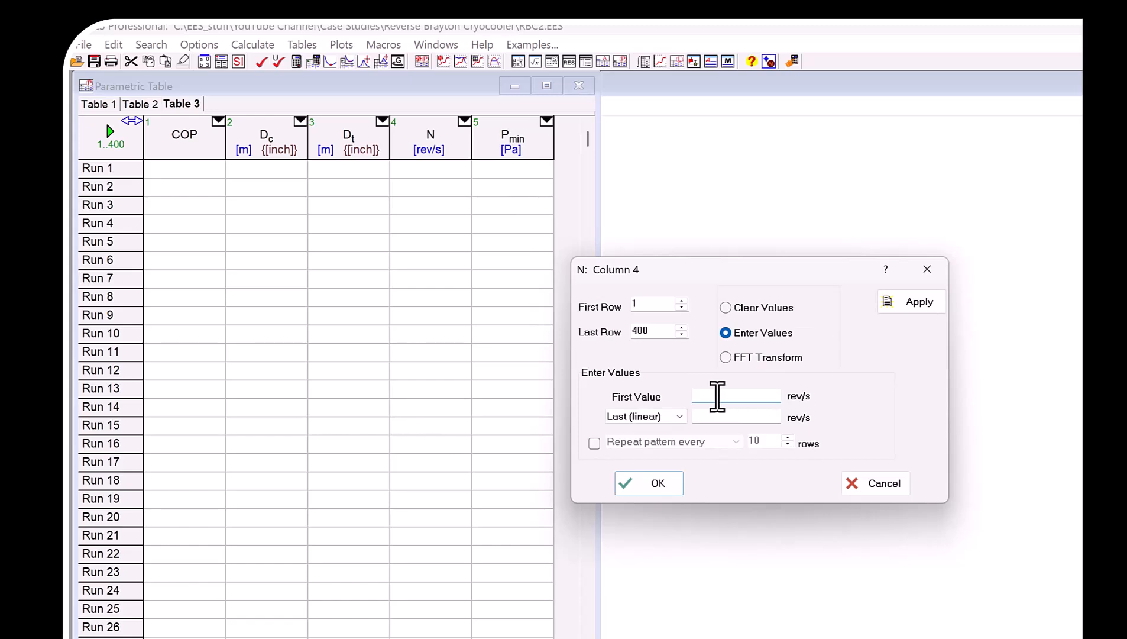
text(10000)
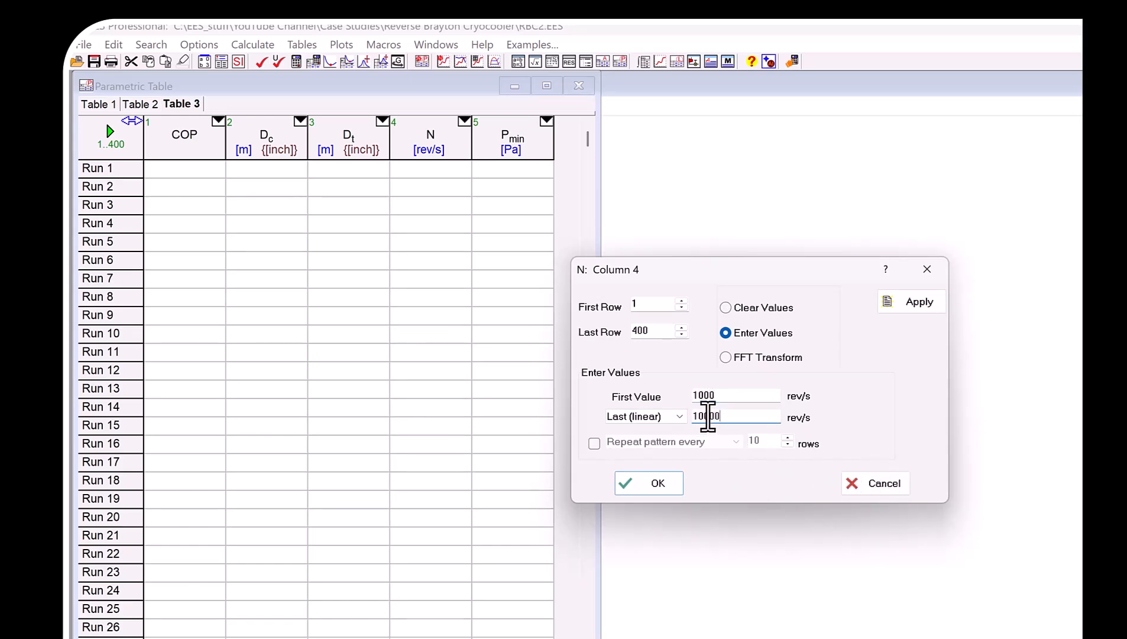
click(594, 443)
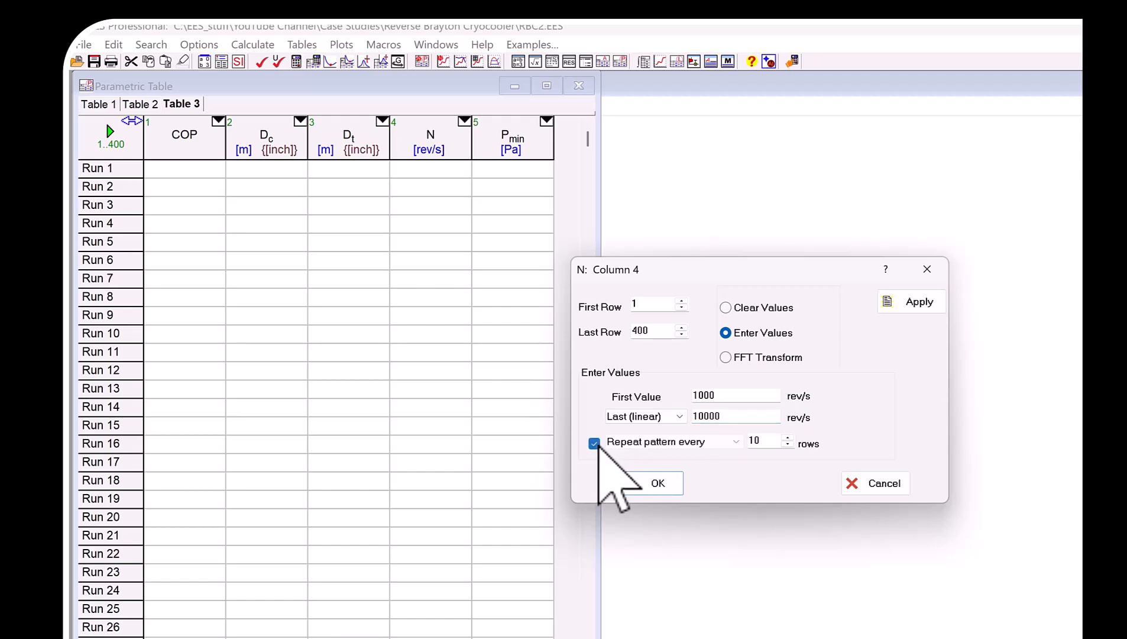
double_click(747, 441)
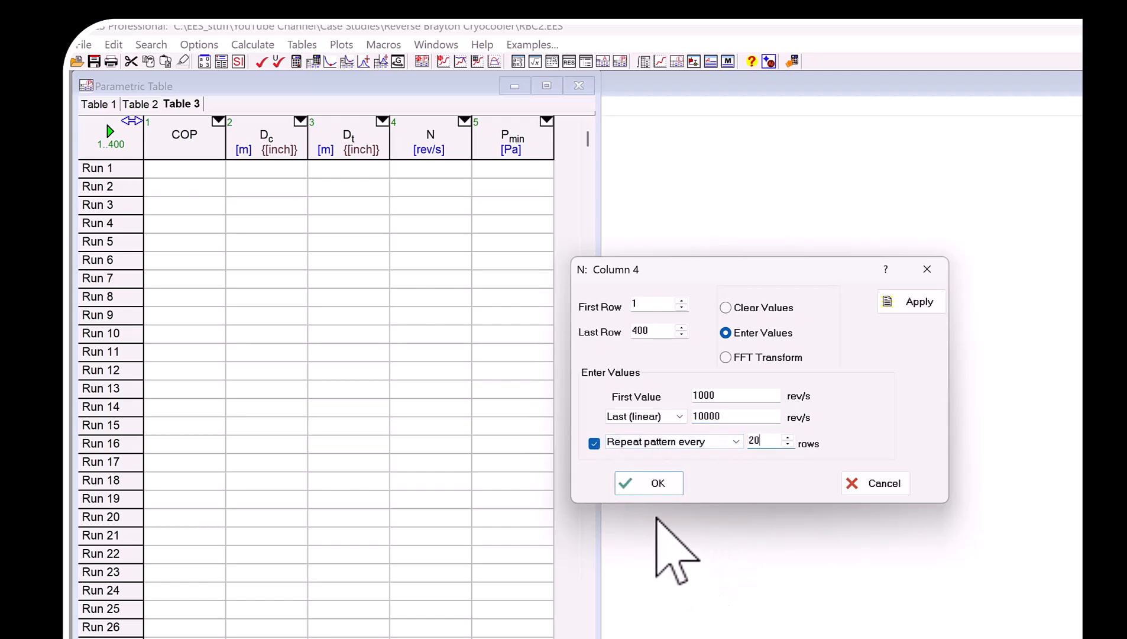
click(651, 484)
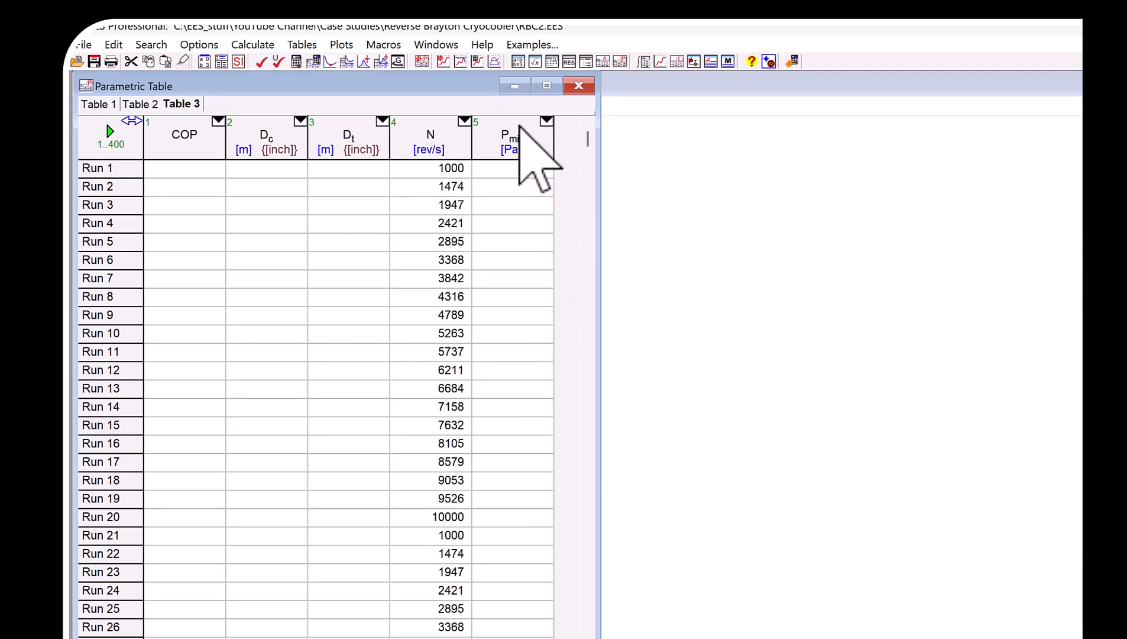
Fill the P_min column linearly from 50000 to 500000 Pa, applying the pattern every 20 rows.
click(544, 122)
click(547, 137)
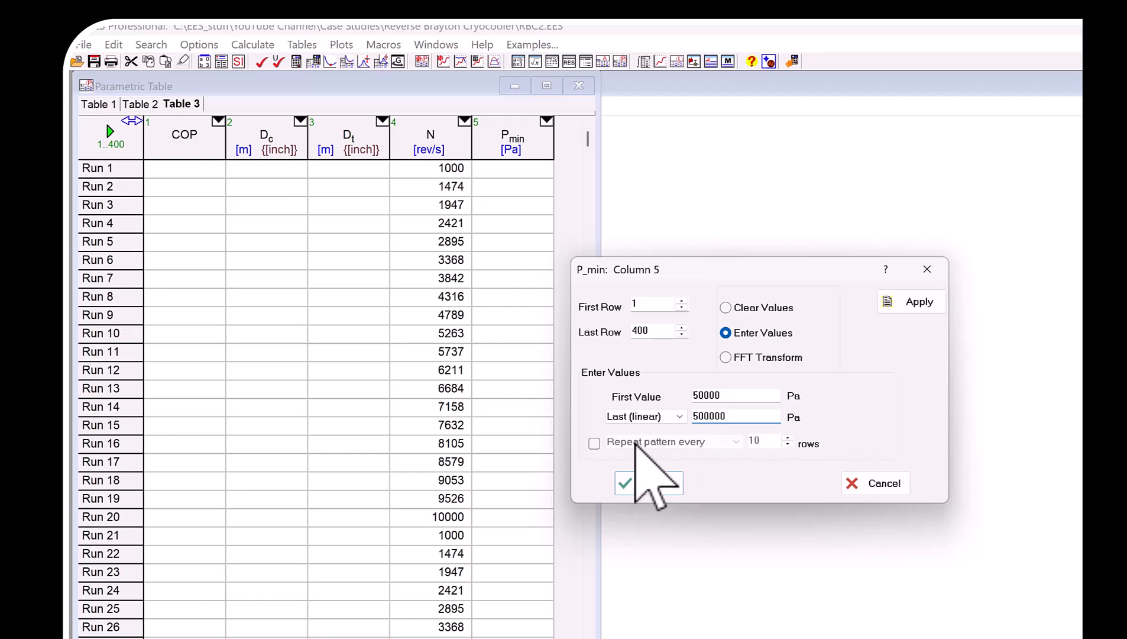
click(594, 443)
click(632, 443)
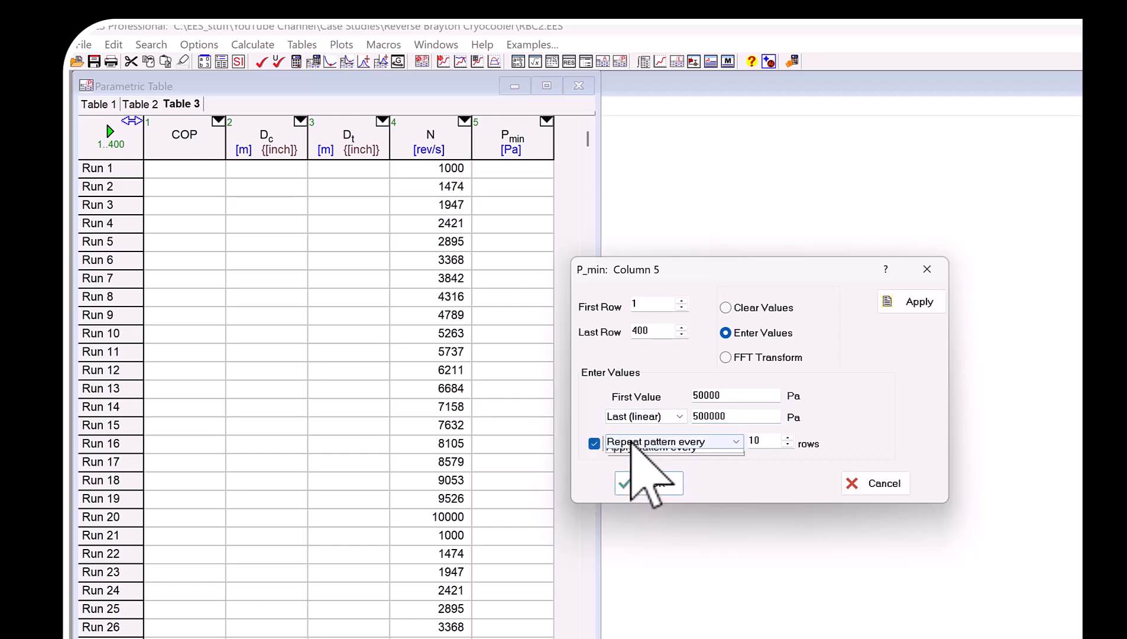
click(645, 464)
drag(755, 441, 739, 444)
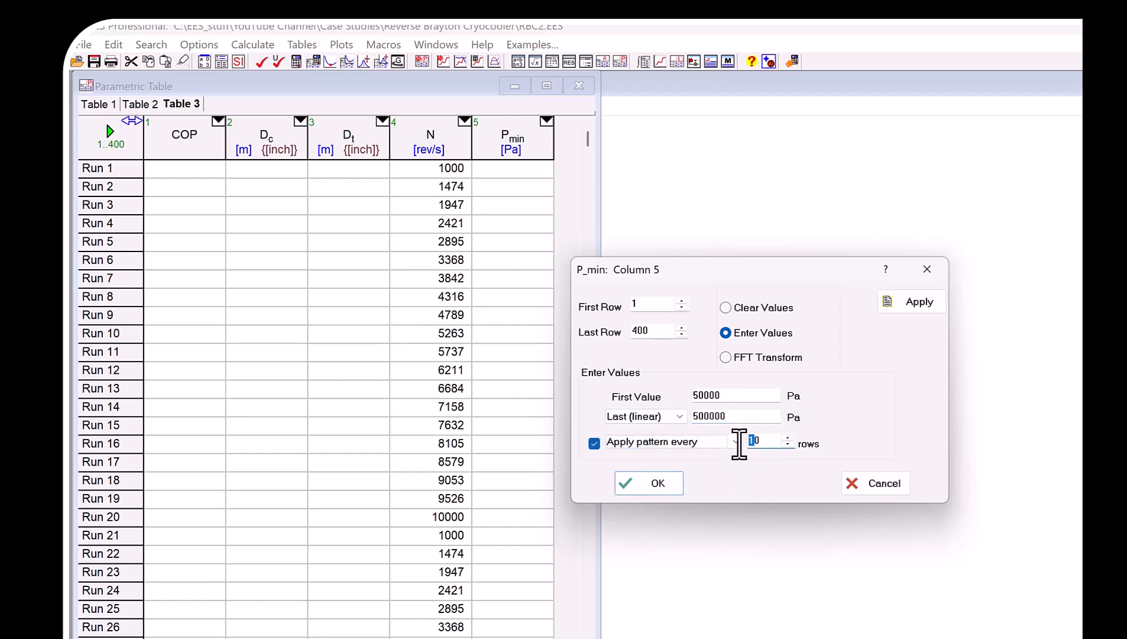
text(2)
click(658, 483)
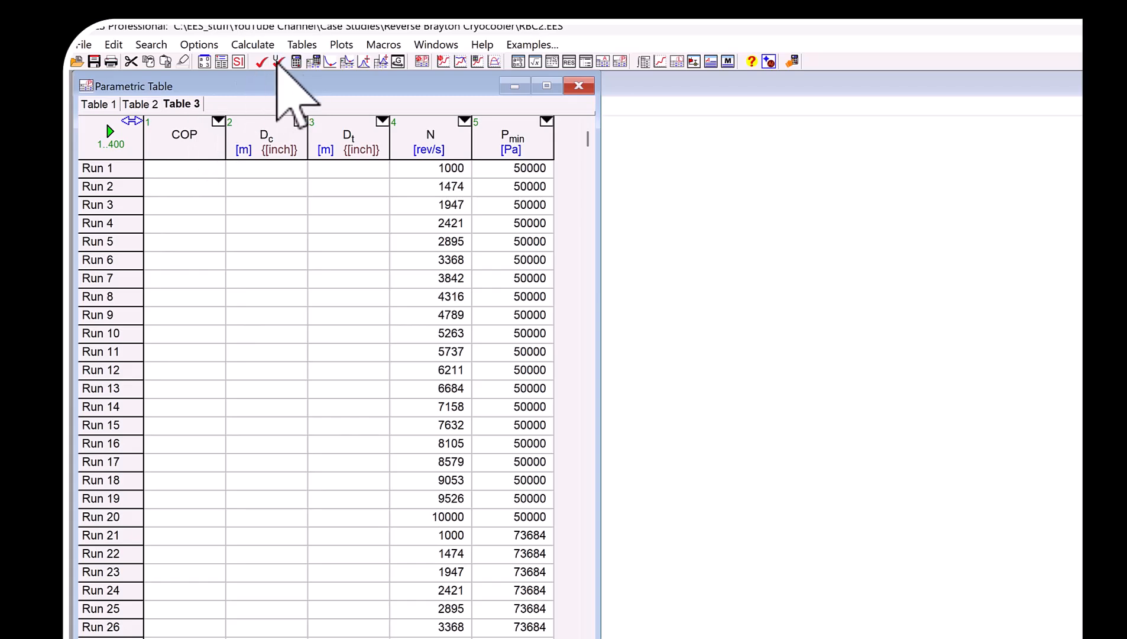
Comment out the P_min and N assignments under Optimization Parameters in the equations.
click(688, 278)
scroll(237, 307, up, 12)
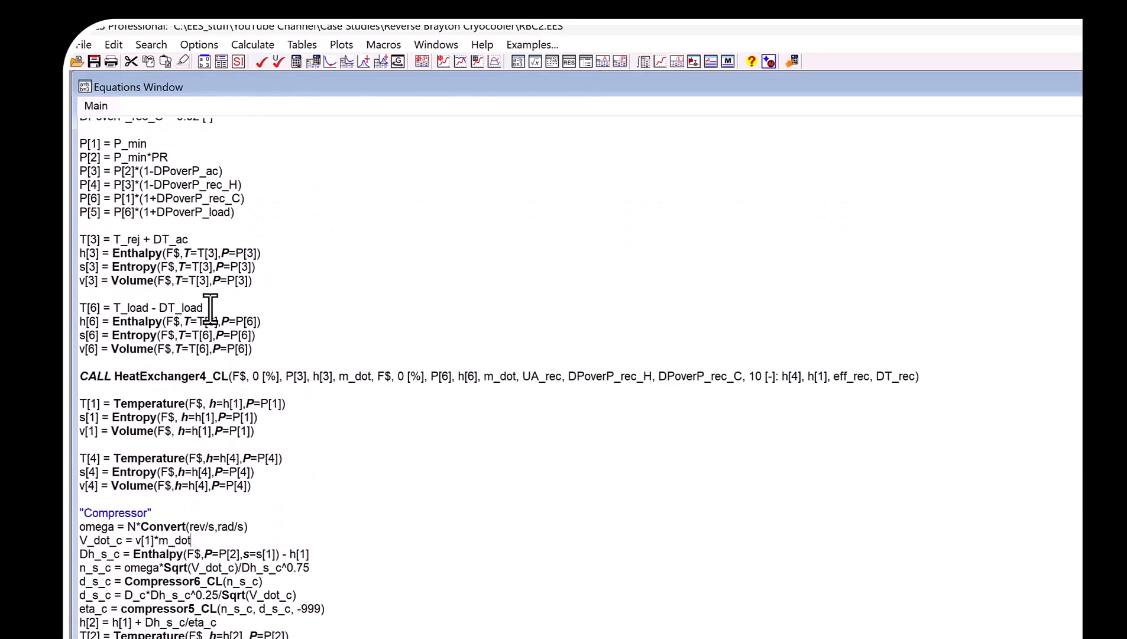
drag(151, 290, 81, 276)
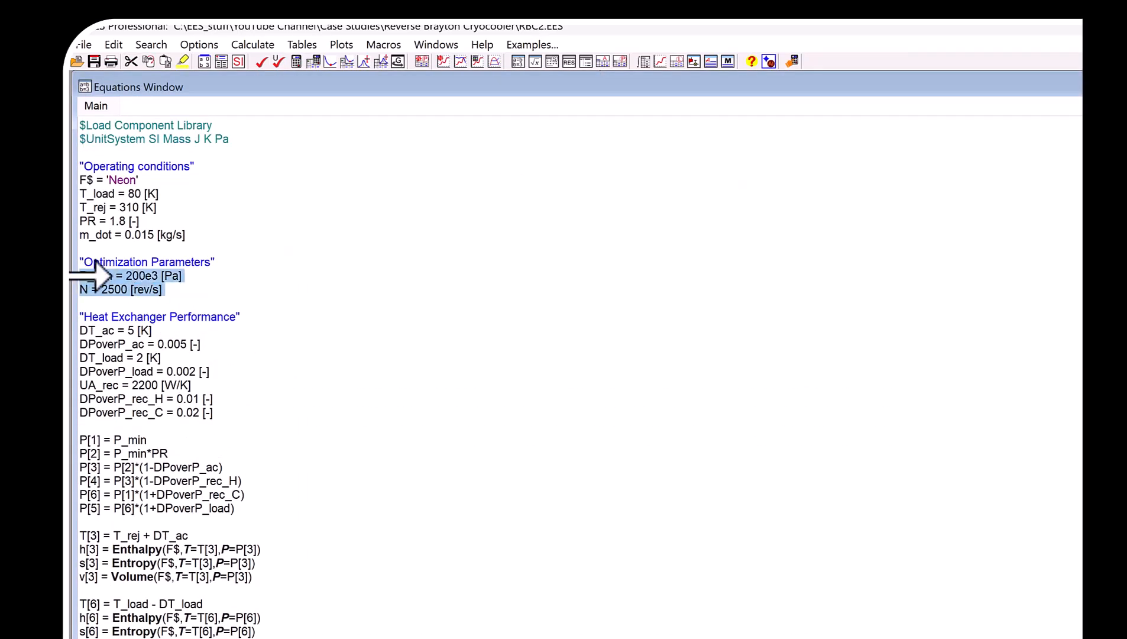
right_click(121, 278)
click(139, 288)
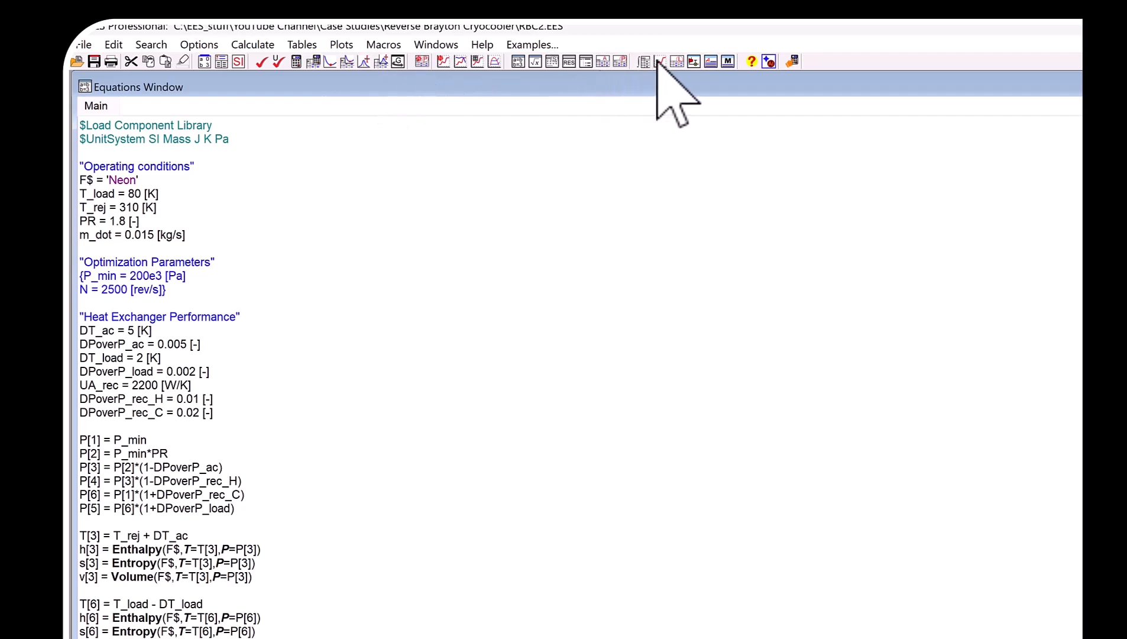
Solve parametric Table 3 for runs 1 to 400 with guess values updated.
click(603, 62)
click(252, 45)
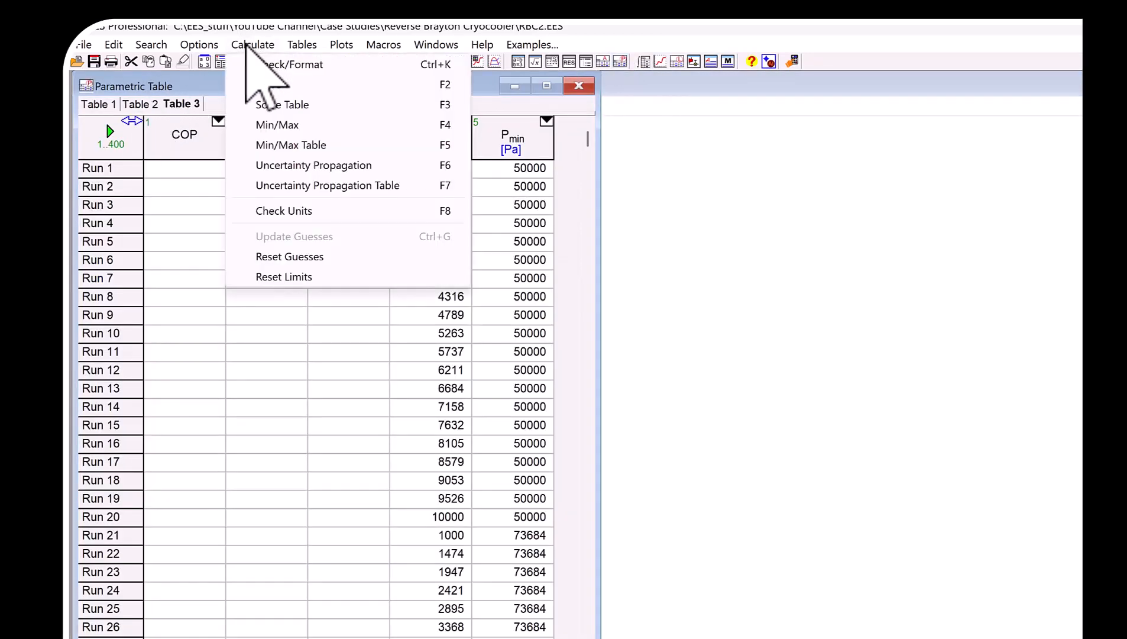
click(266, 104)
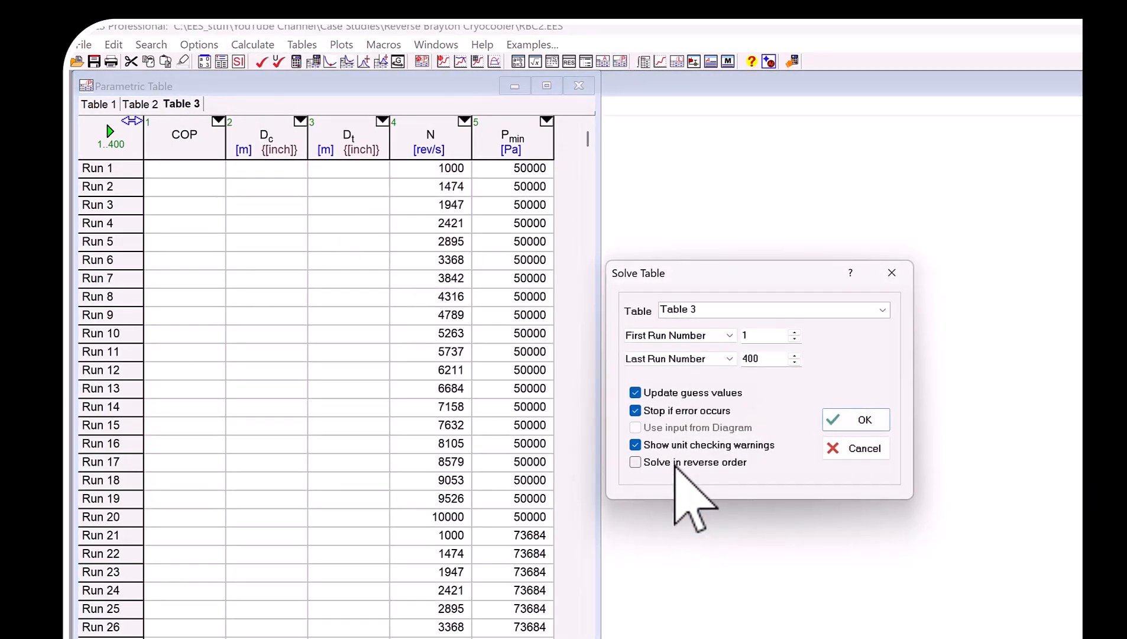
click(857, 420)
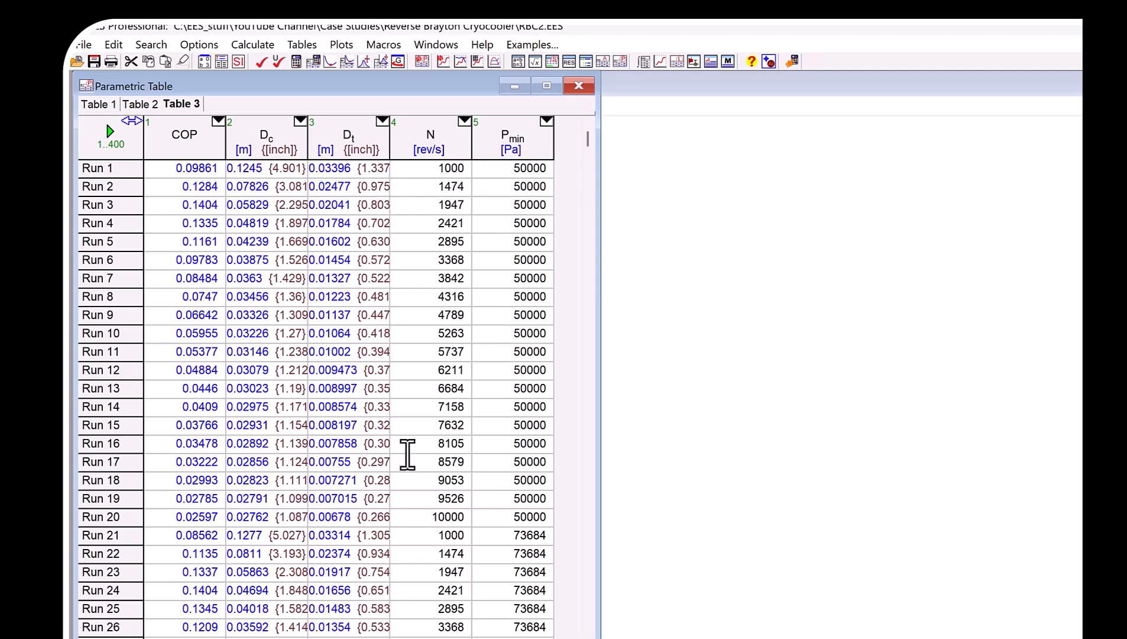
Start a new X-Y-Z plot that takes its data from parametric Table 3.
click(343, 45)
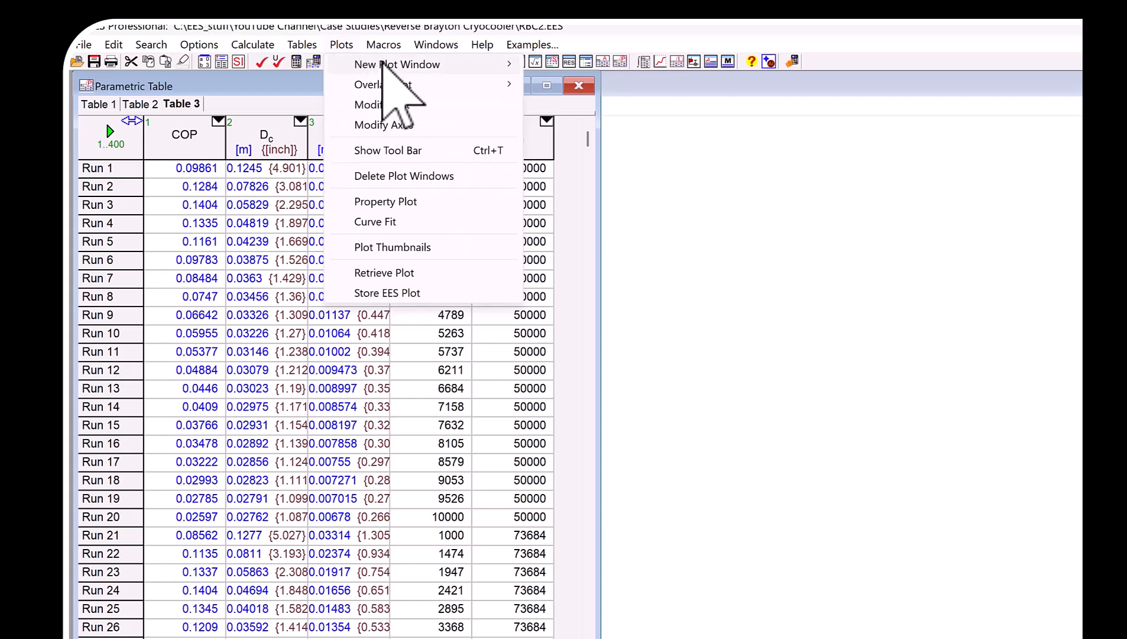
mouse_move(414, 64)
click(581, 105)
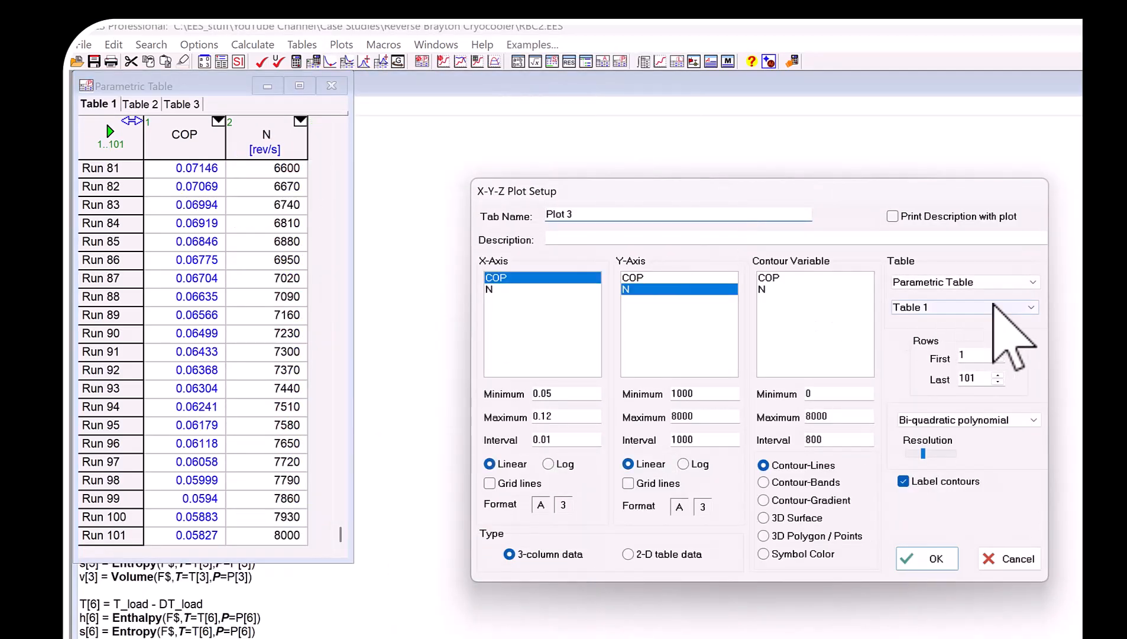
click(994, 306)
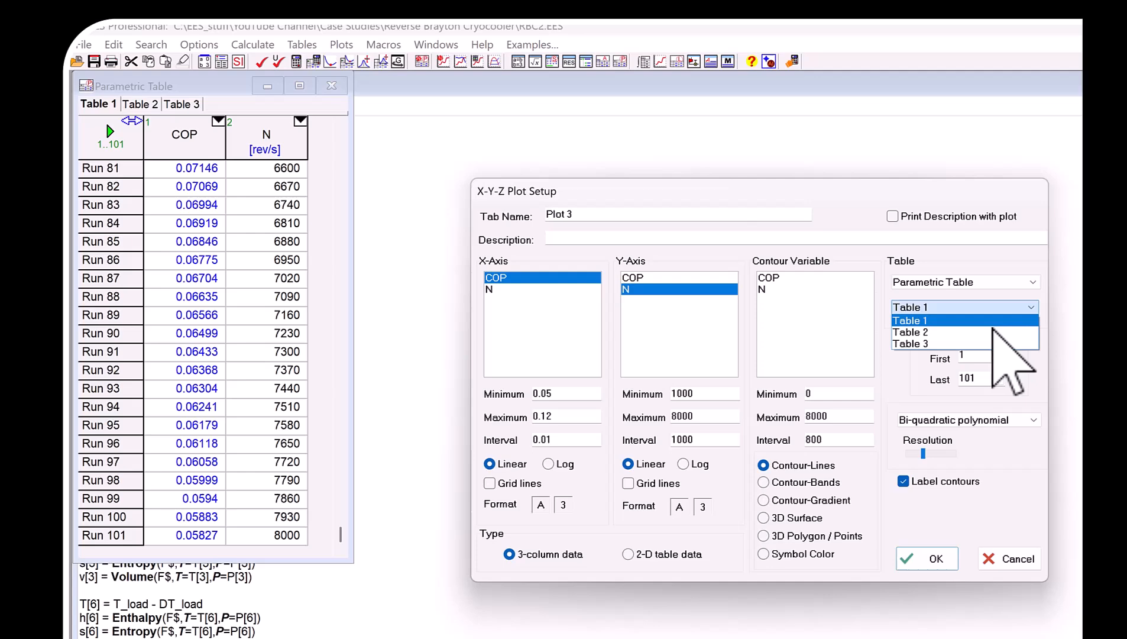
click(942, 344)
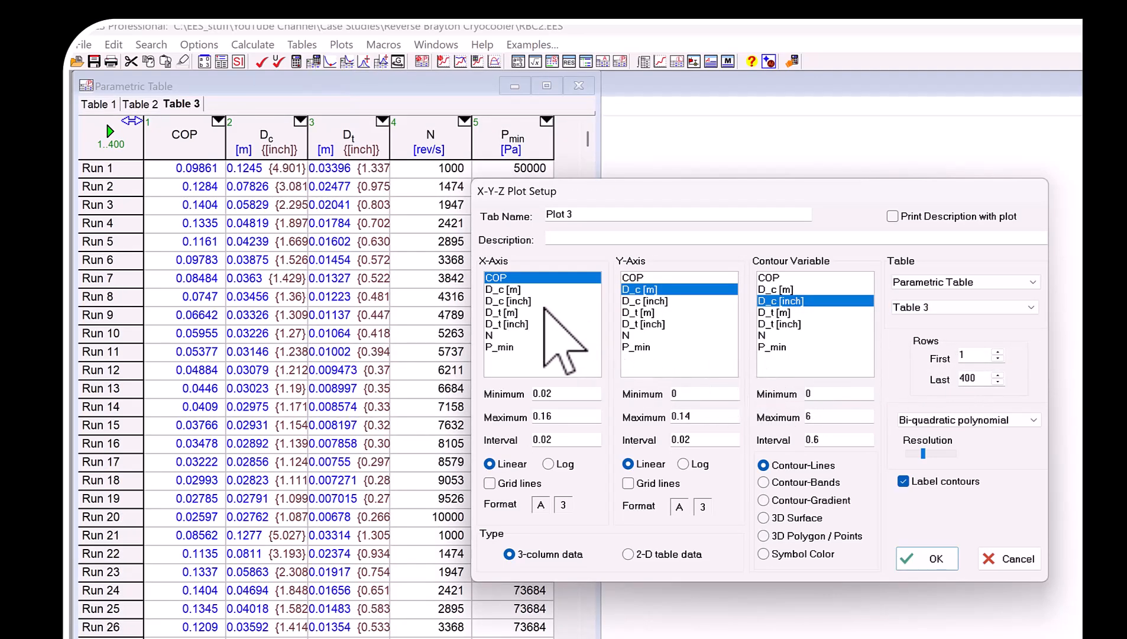
Create a contour-band plot of COP with N on the X-axis and P_min on the Y-axis.
click(492, 334)
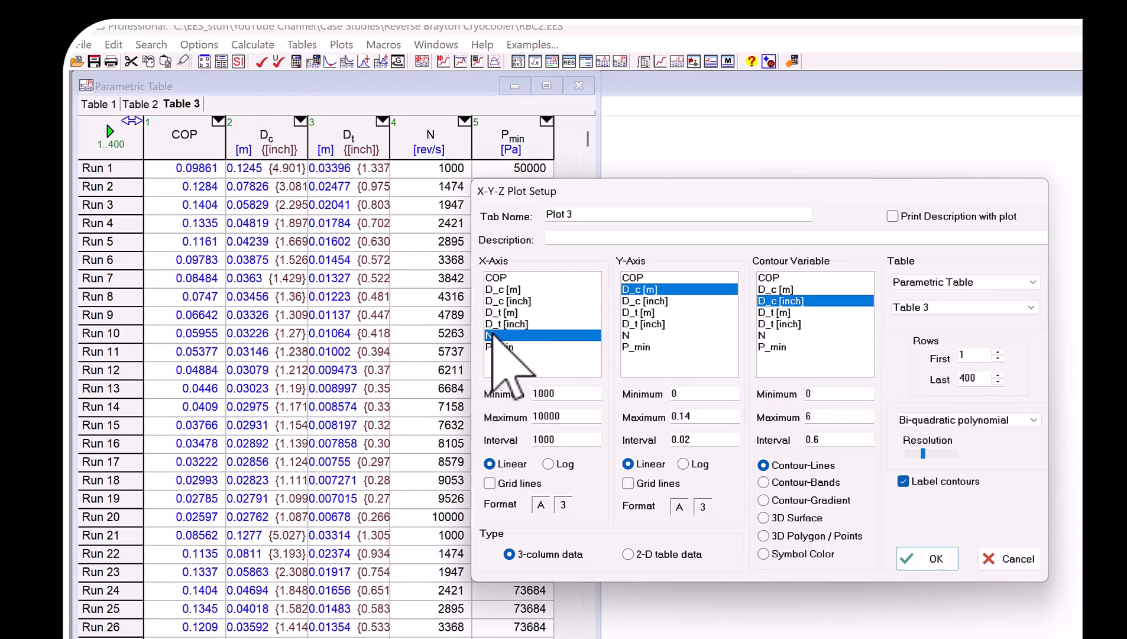
click(641, 347)
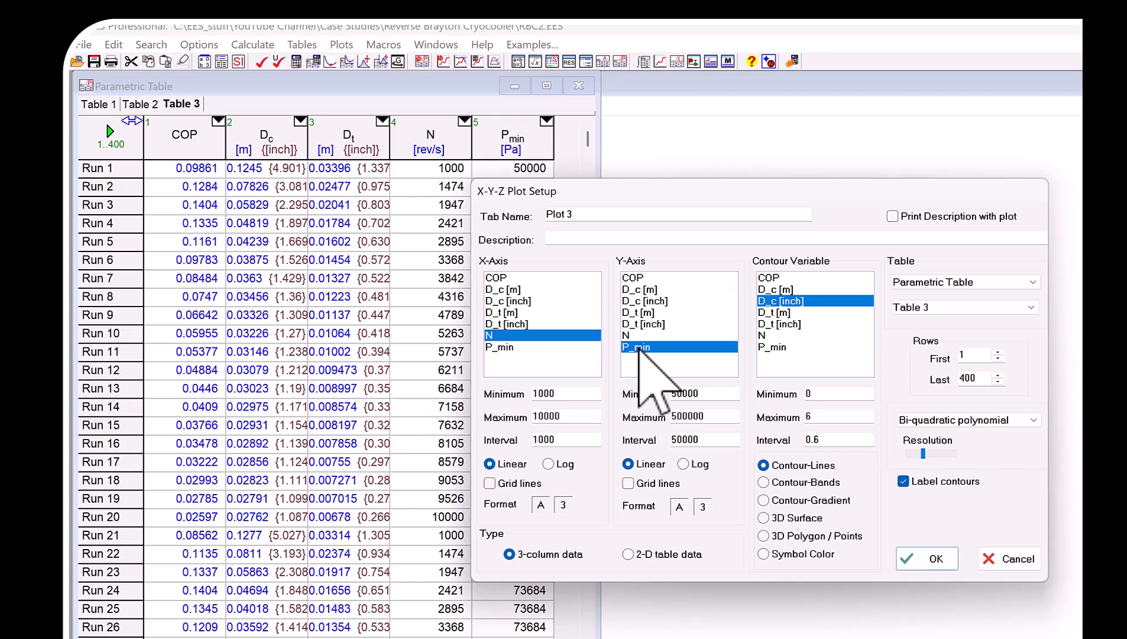
click(777, 277)
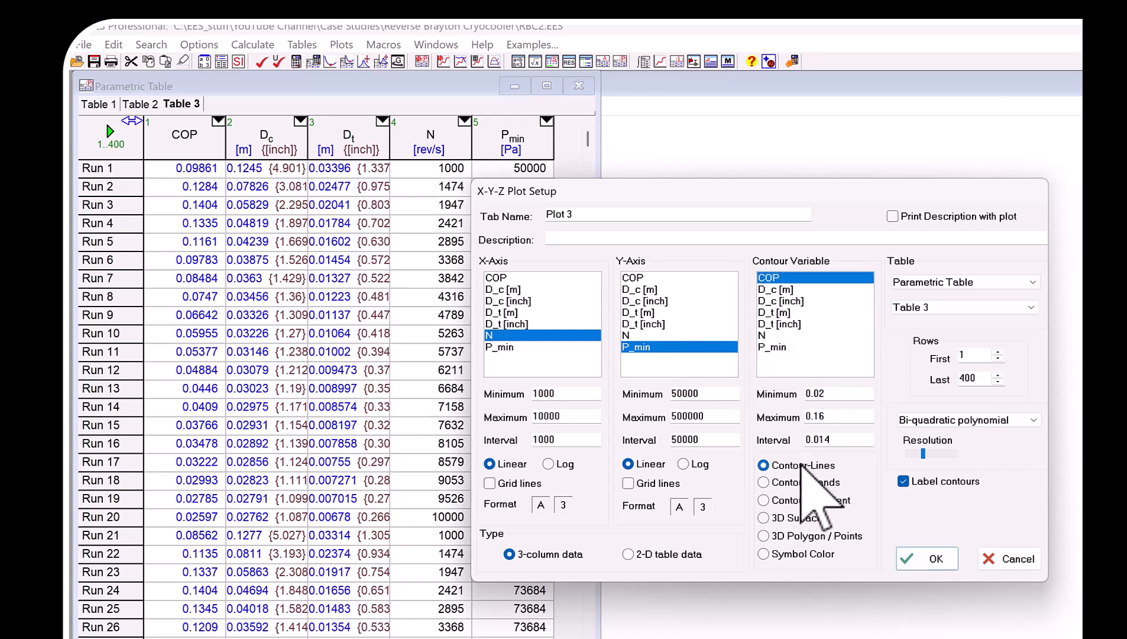
click(780, 483)
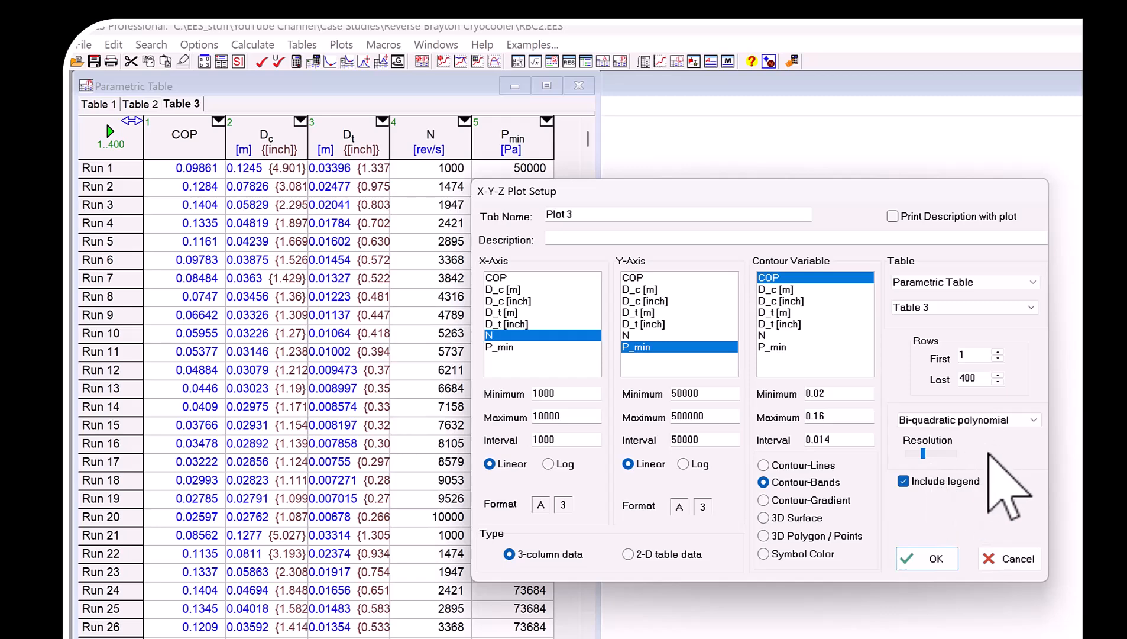
click(932, 557)
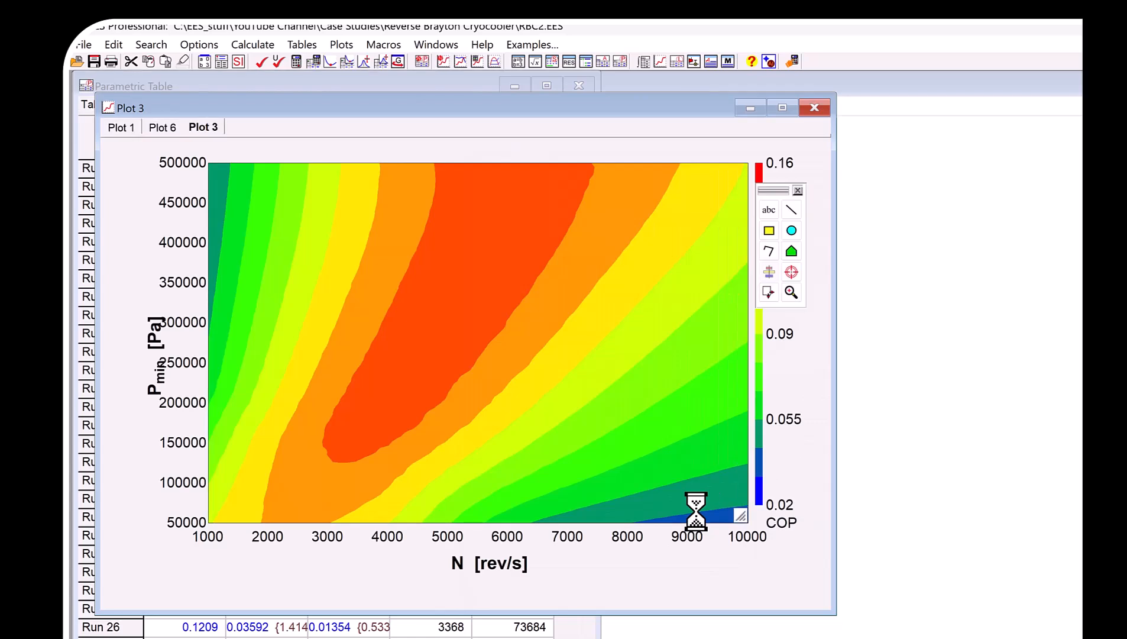
Move the P_min axis title clear of the tick labels and shift the drawing toolbar off the COP legend.
click(379, 153)
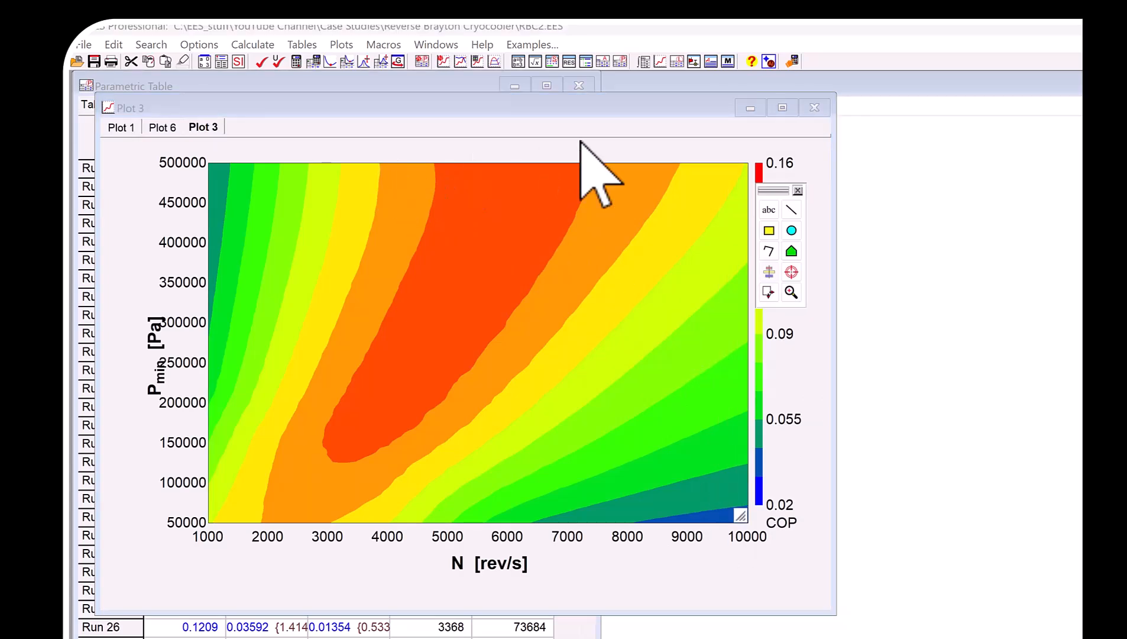
click(148, 373)
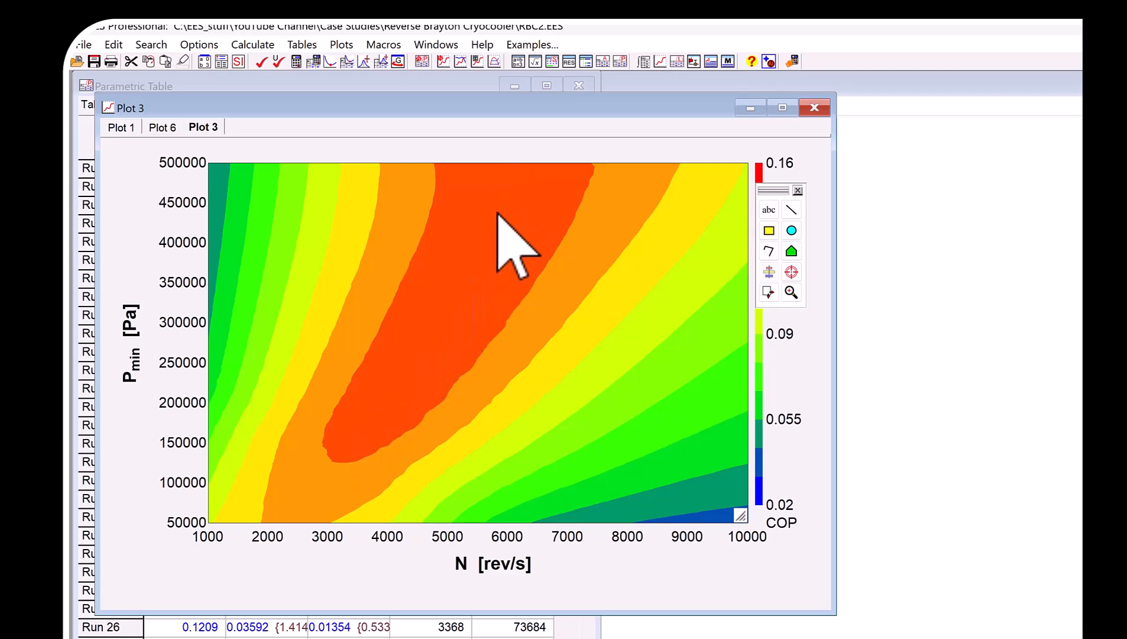
mouse_move(777, 192)
mouse_down()
mouse_move(782, 230)
mouse_move(808, 251)
mouse_up()
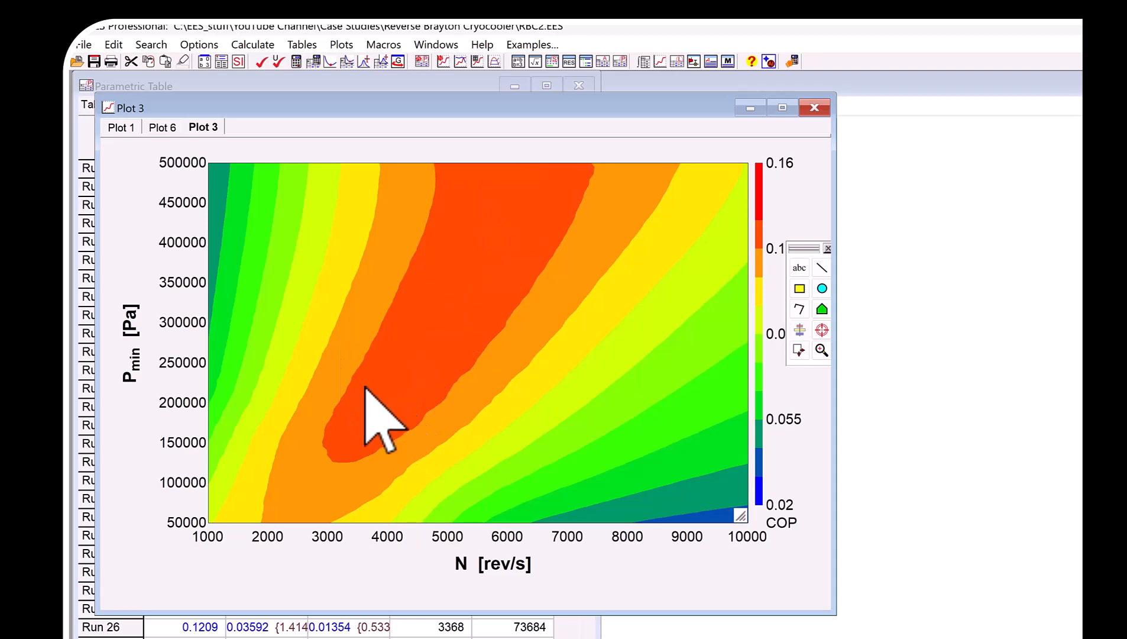
click(342, 45)
mouse_move(366, 84)
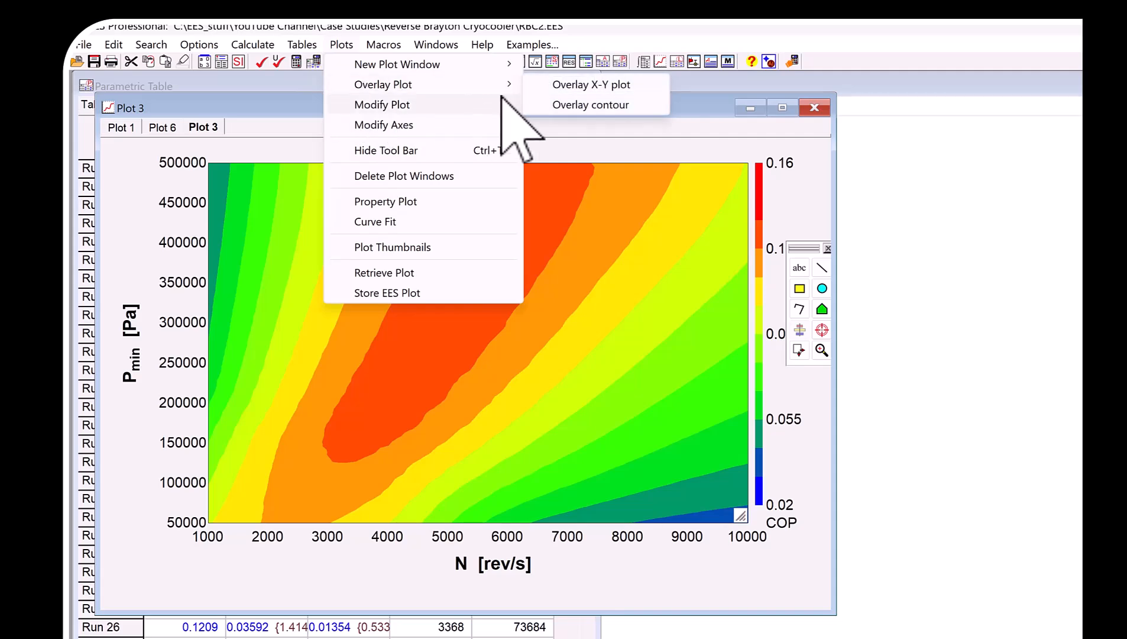
click(654, 84)
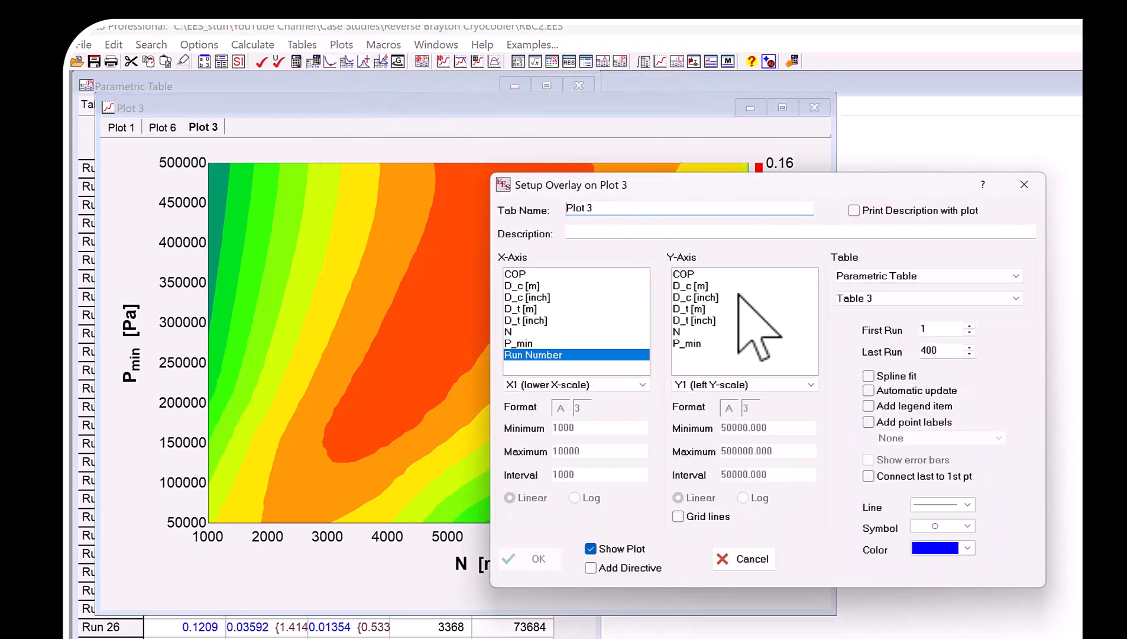
click(750, 559)
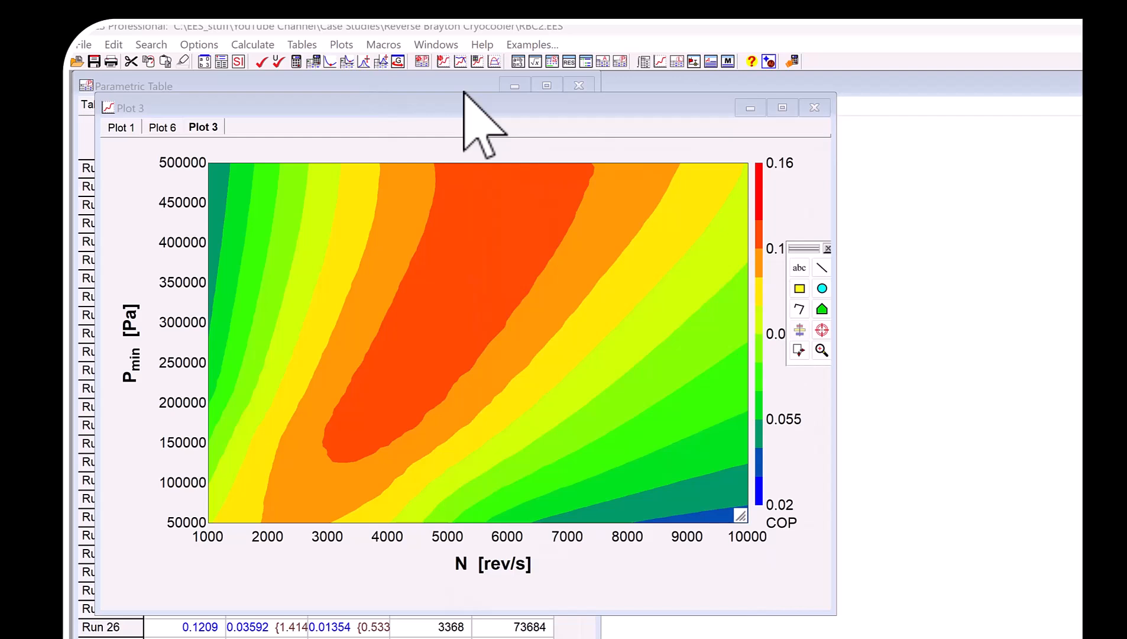
Overlay contour lines of the compressor diameter D_c in inches on the COP plot, against N and P_min.
click(341, 48)
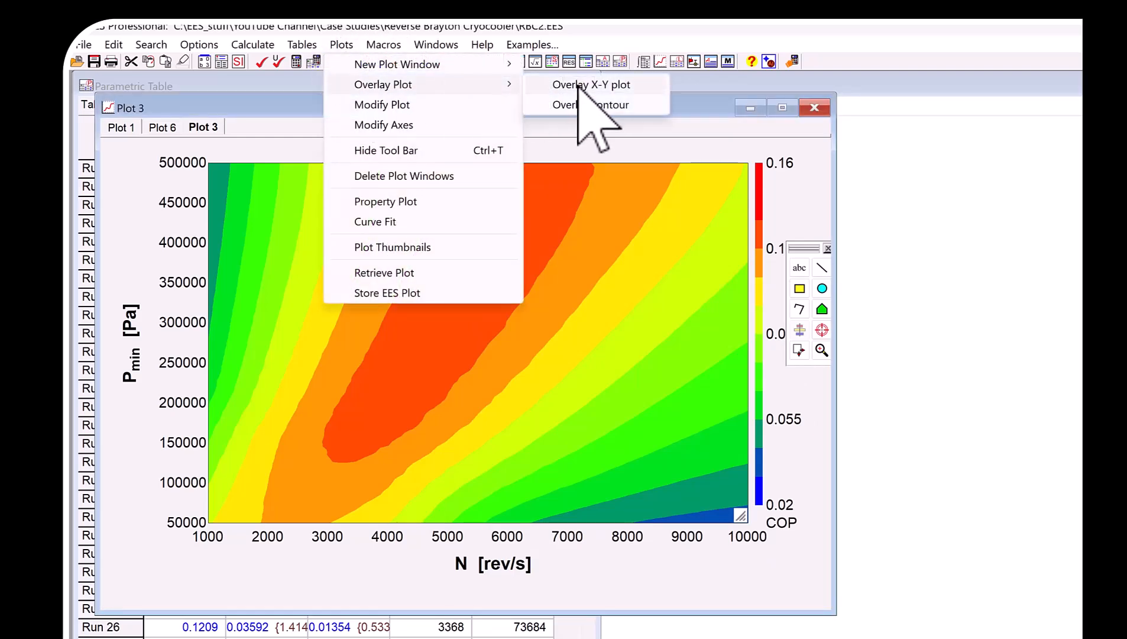
click(599, 106)
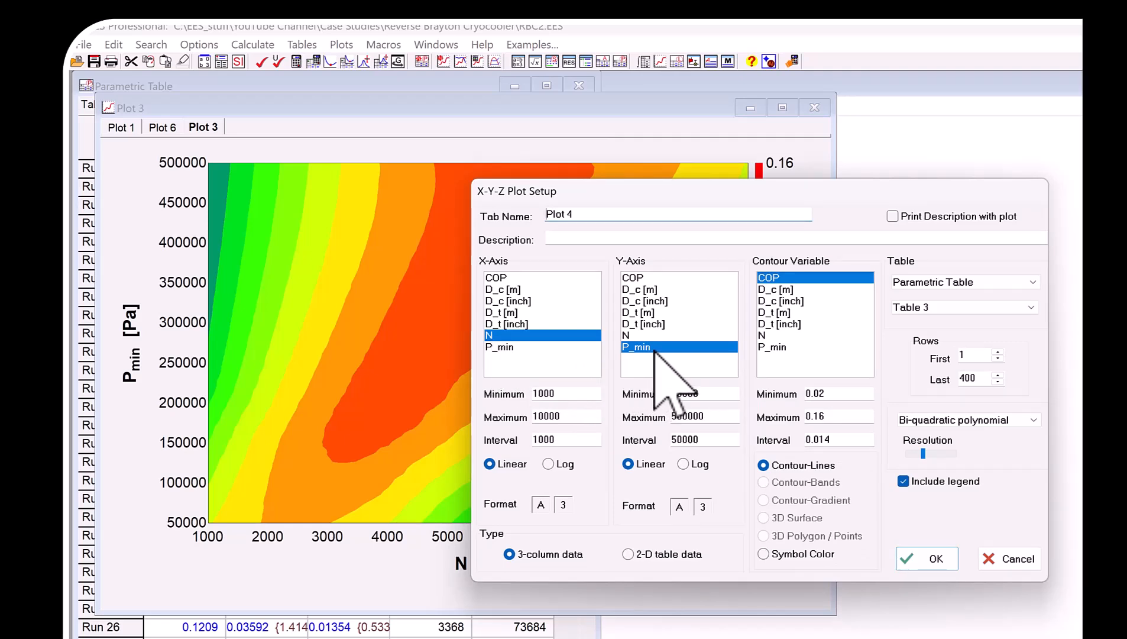
click(788, 302)
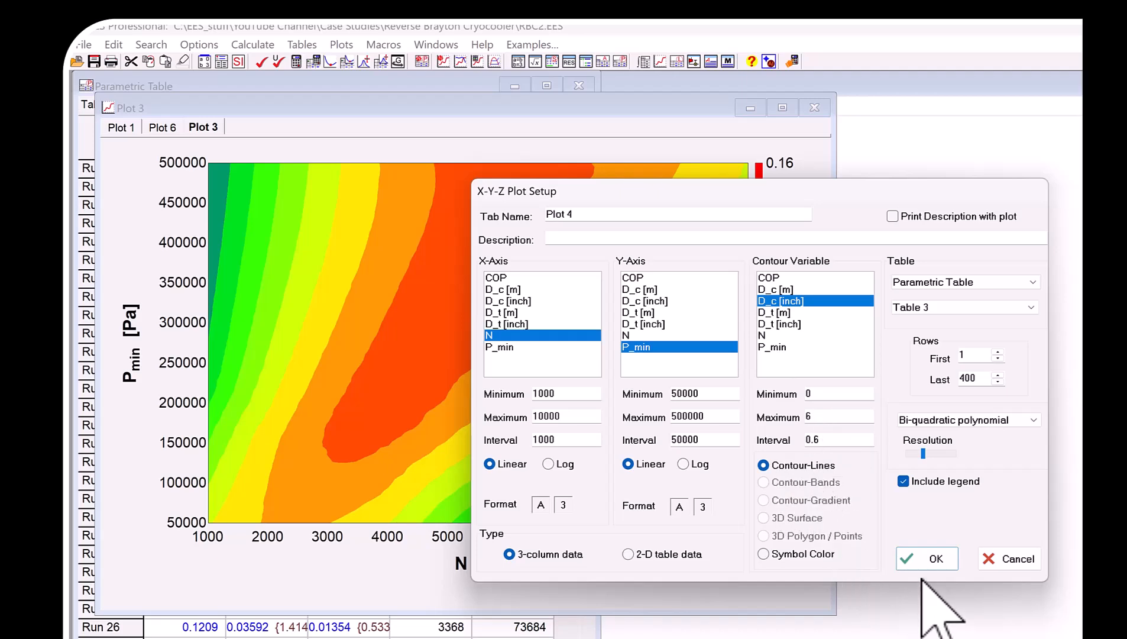
click(929, 560)
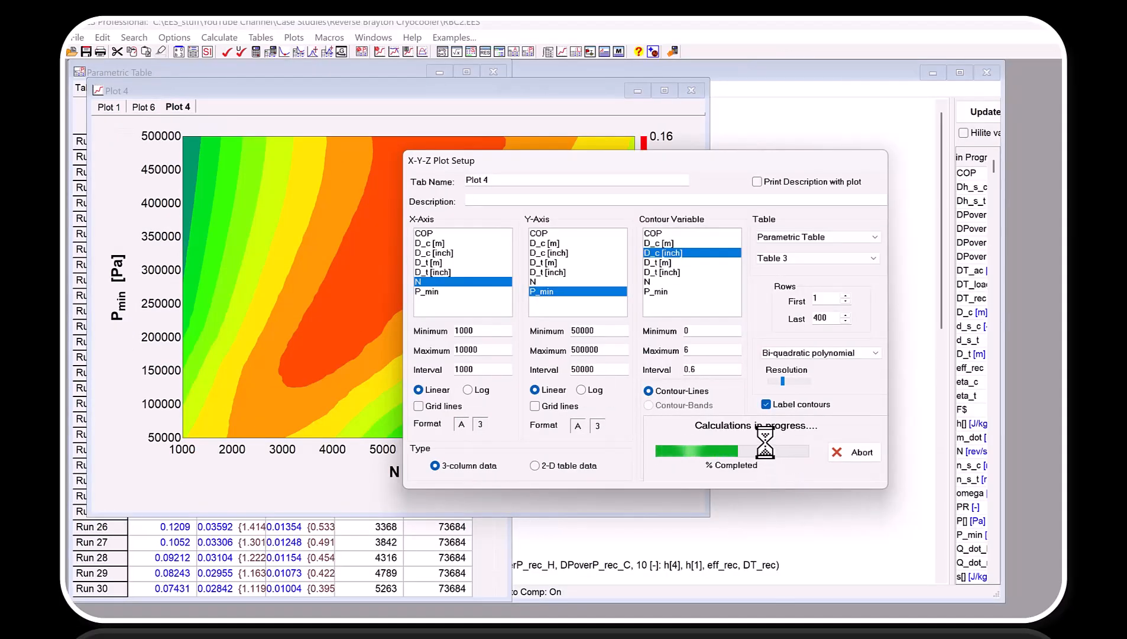